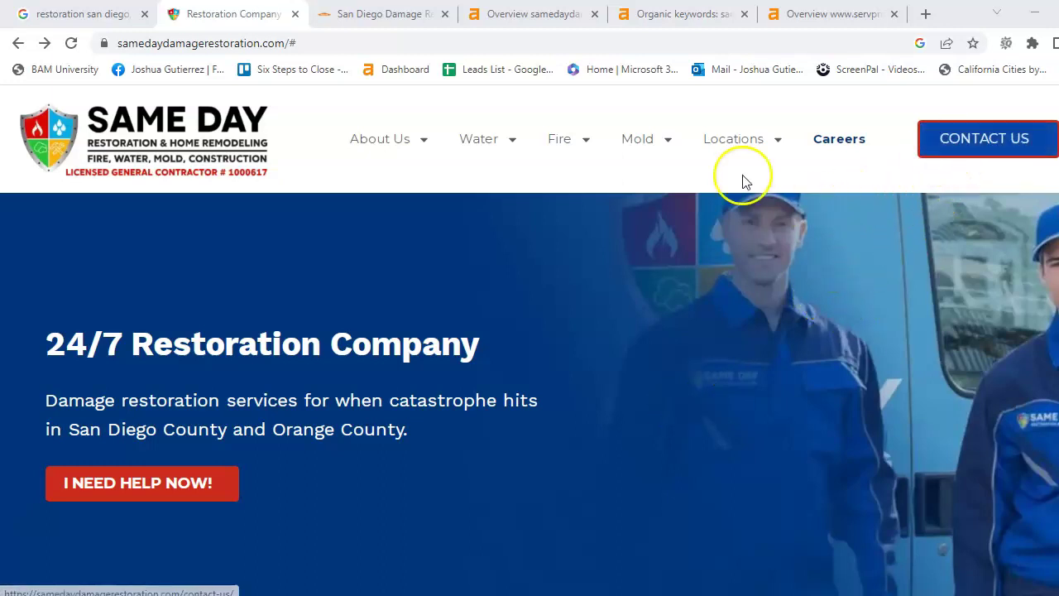
- Review the Same Day Restoration homepage from its header and hero banner through the mission, certifications and services sections
scroll(328, 196, up, 1)
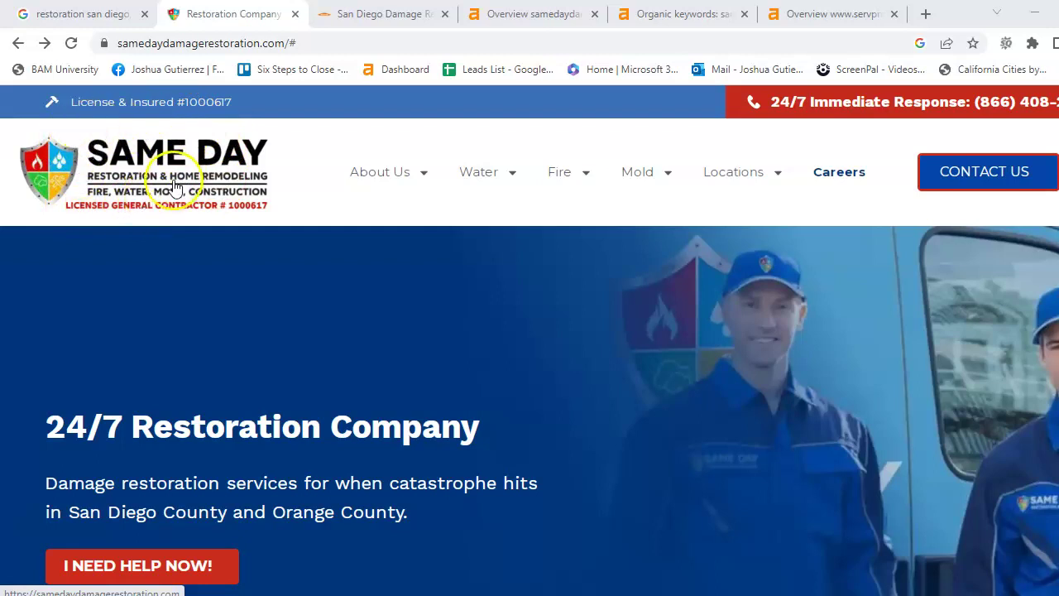
scroll(165, 248, down, 4)
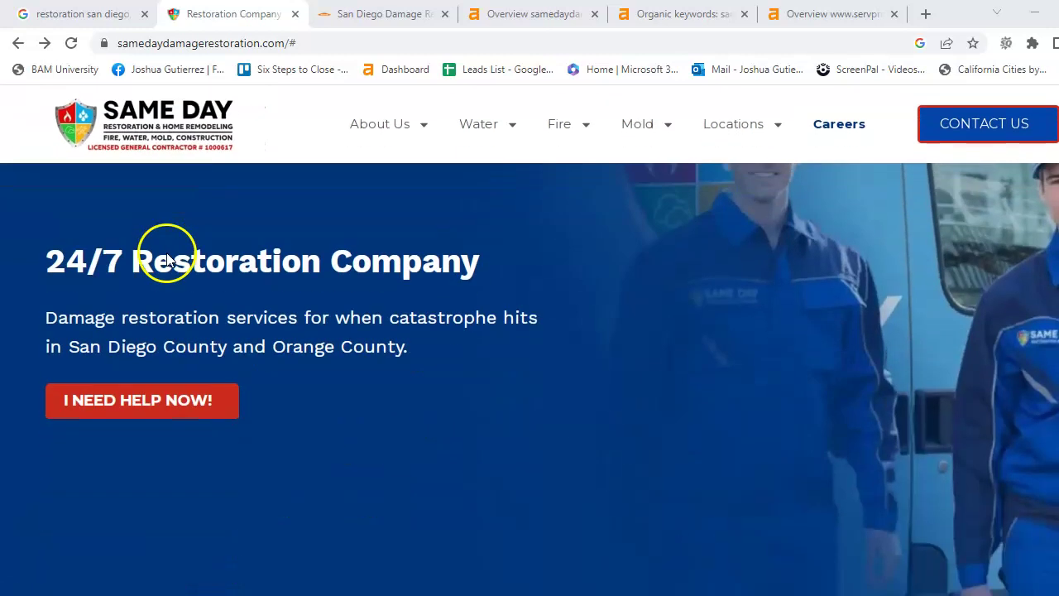
scroll(166, 262, down, 2)
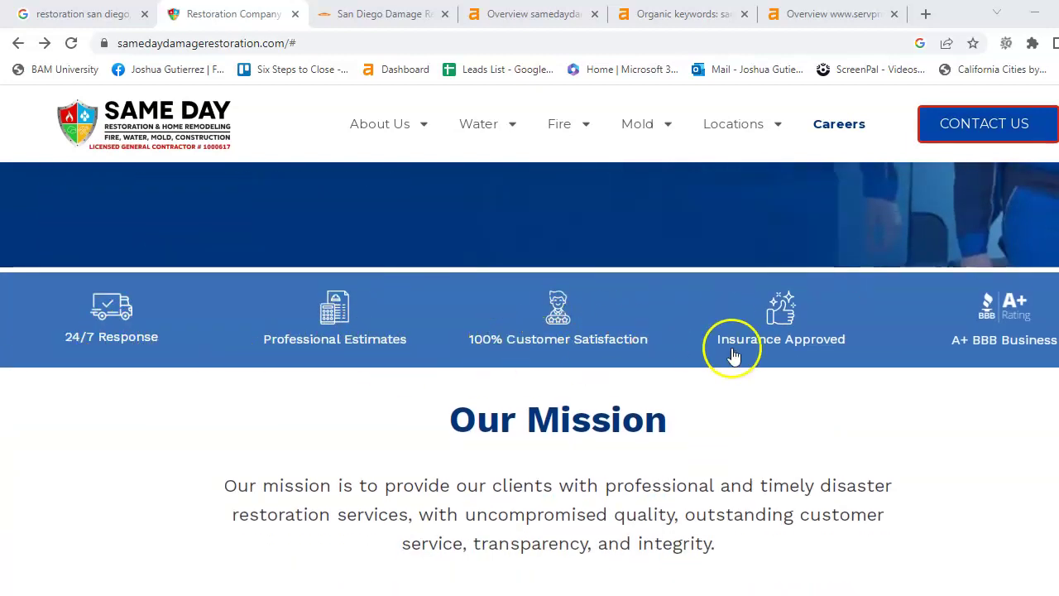
scroll(670, 390, down, 3)
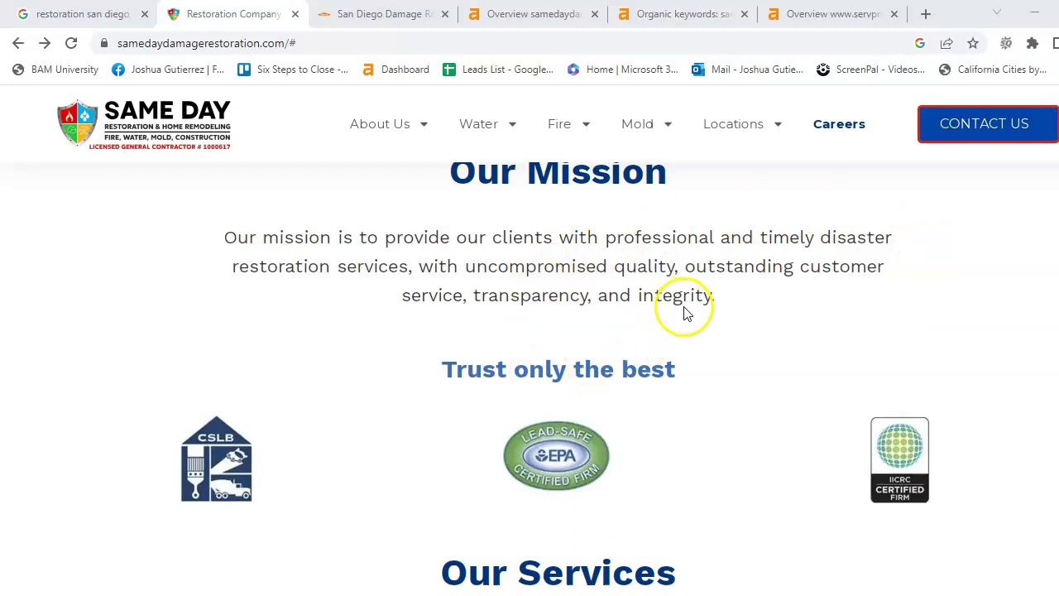
scroll(667, 351, down, 4)
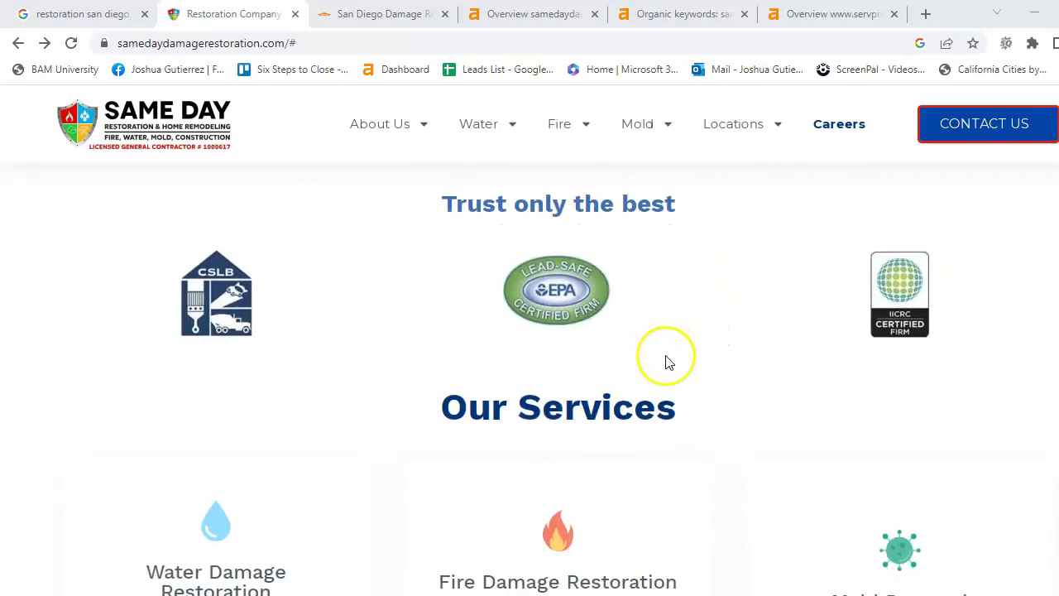
scroll(669, 362, down, 1)
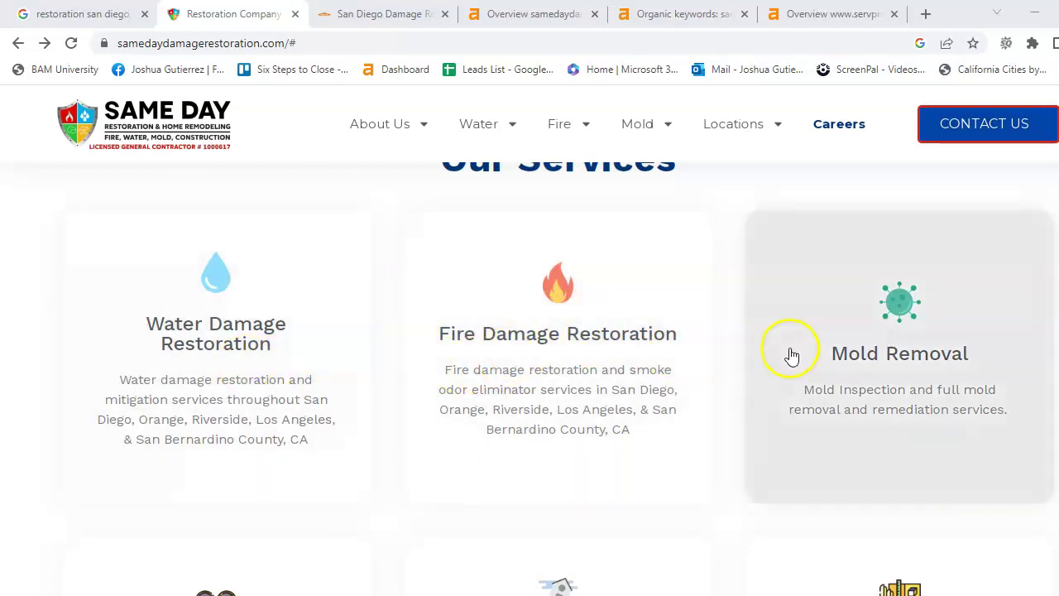
scroll(796, 360, down, 3)
scroll(799, 365, down, 2)
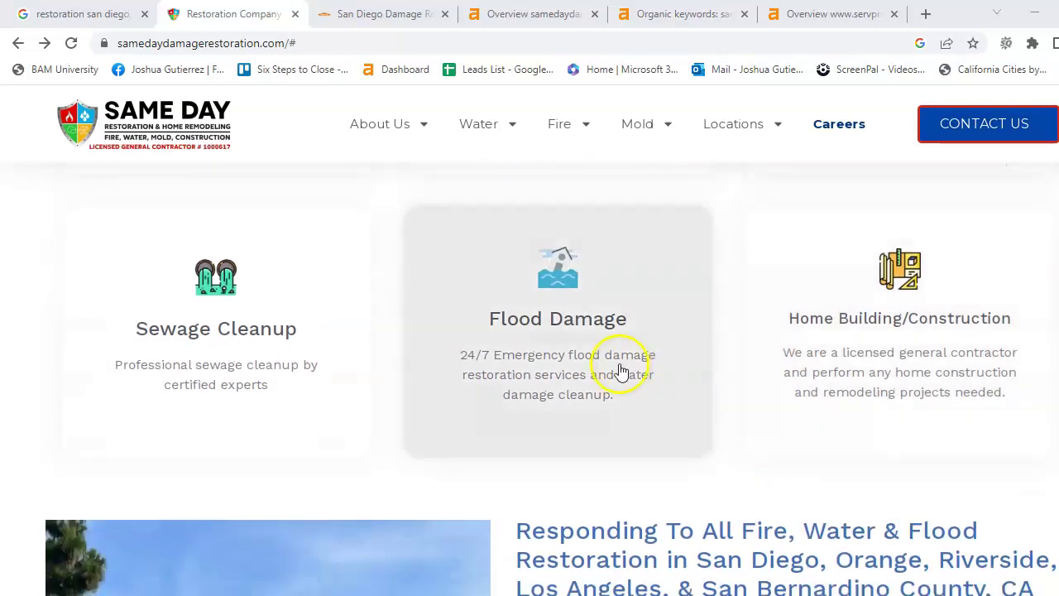
- Examine the homepage's company introduction, water damage section, call-to-action and reasons for choosing Same Day Restoration
scroll(500, 406, down, 3)
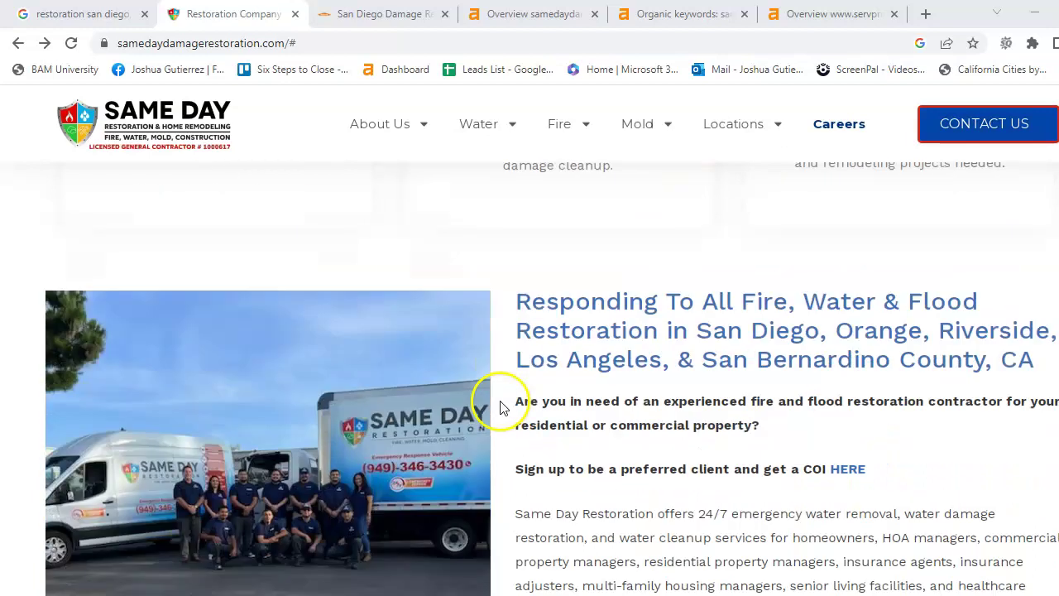
scroll(501, 407, down, 1)
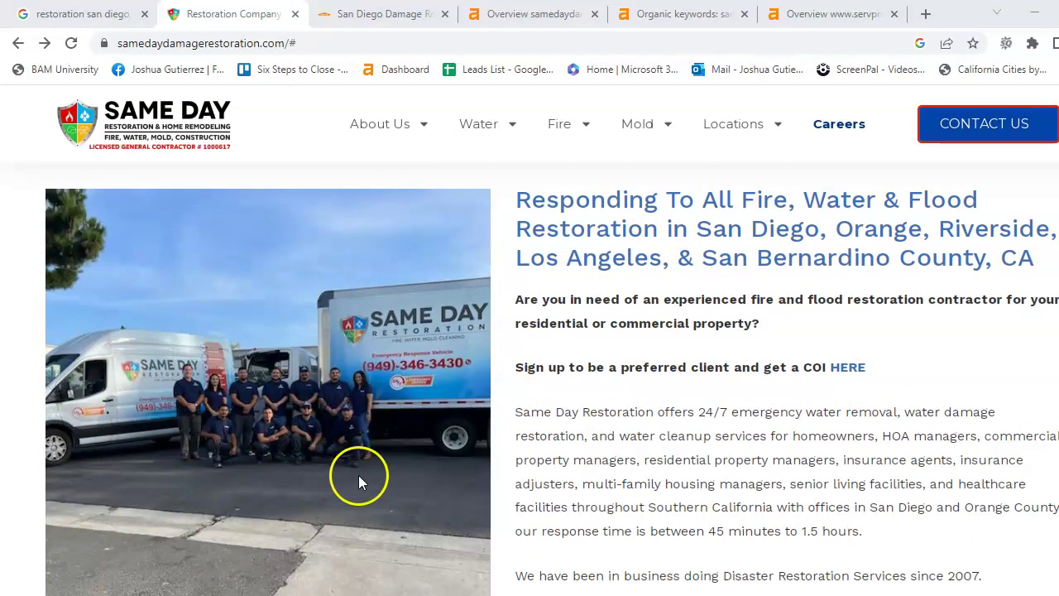
scroll(420, 458, down, 2)
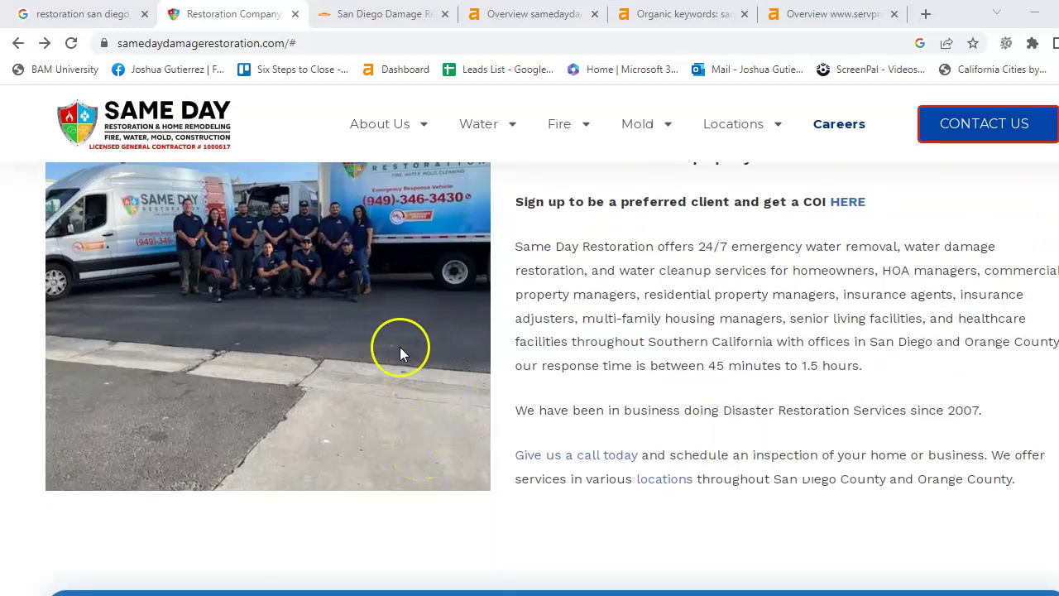
scroll(400, 347, down, 5)
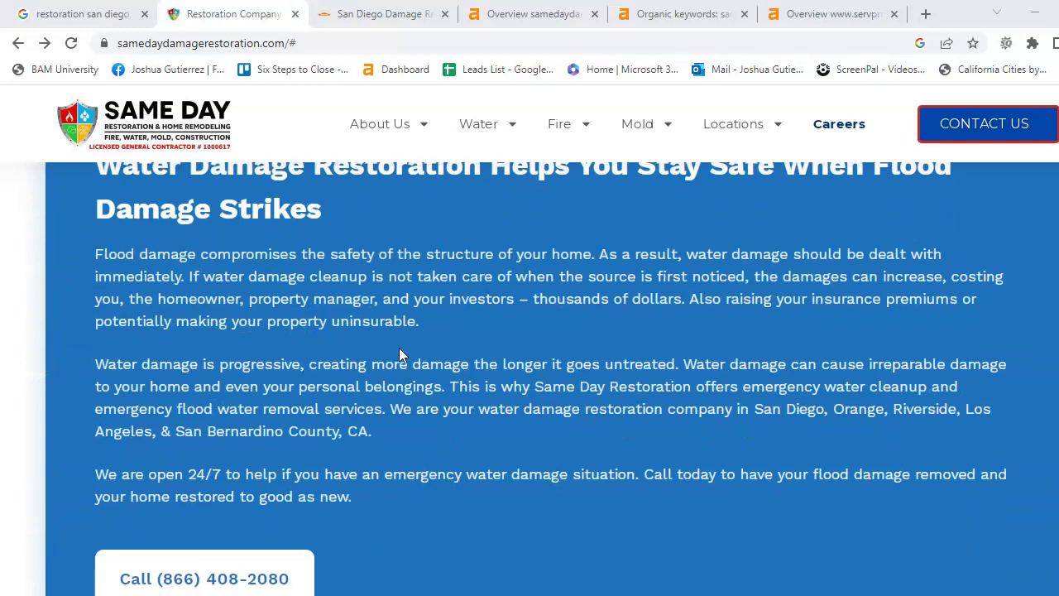
scroll(399, 354, down, 1)
scroll(215, 459, down, 1)
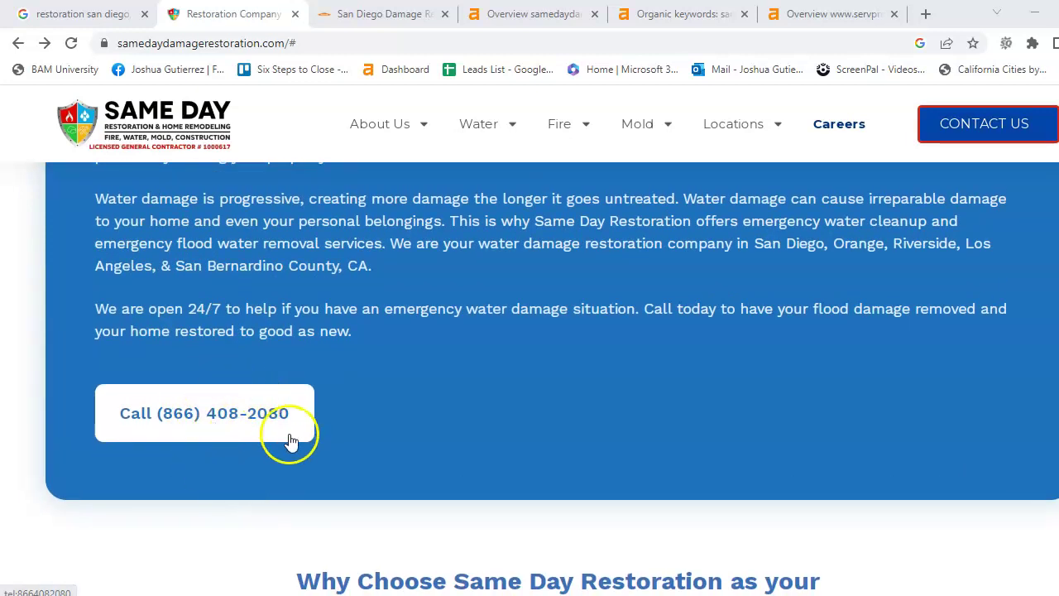
scroll(281, 437, down, 3)
scroll(405, 381, down, 4)
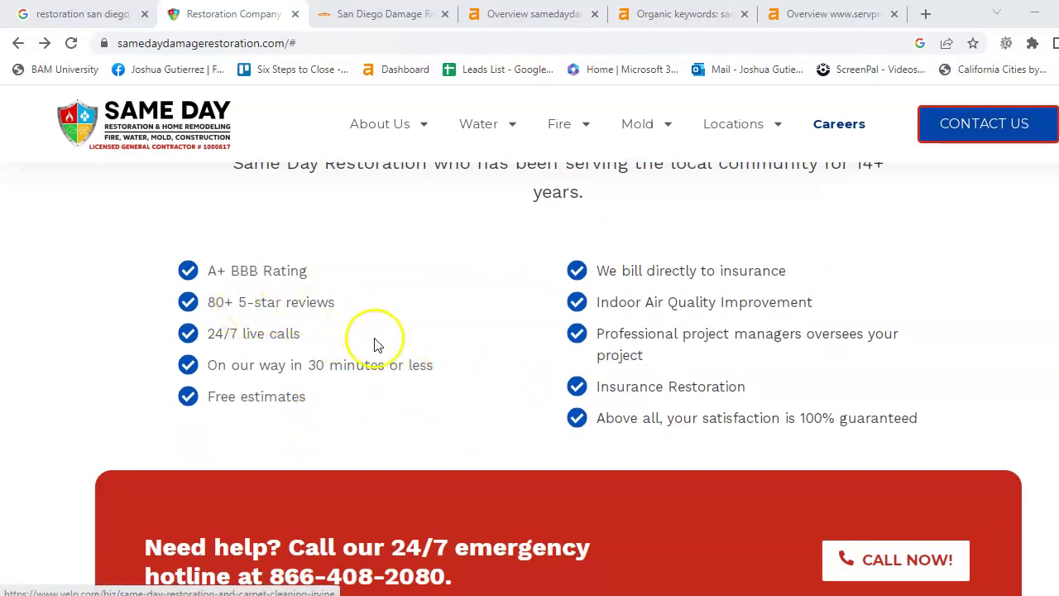
- Inspect the homepage's inspection request form, Southern California service area map and footer links
scroll(393, 361, down, 4)
scroll(395, 366, down, 2)
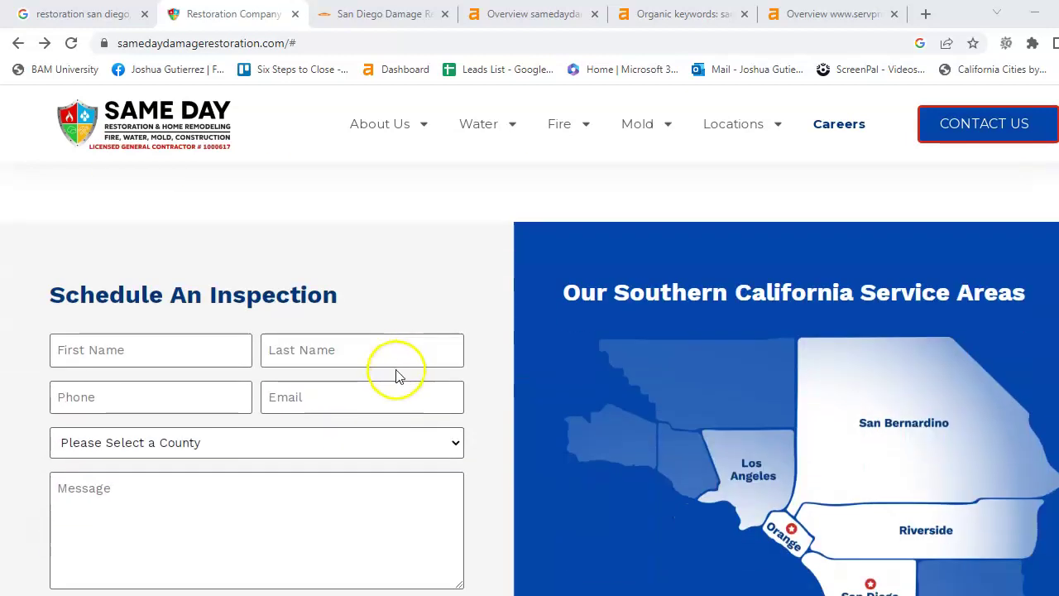
scroll(395, 375, down, 2)
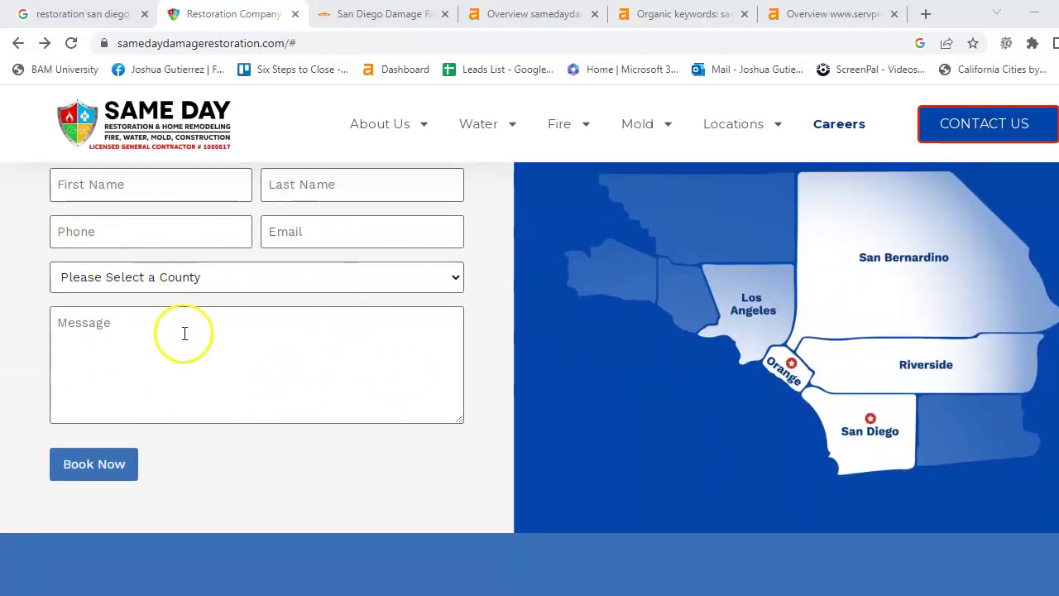
scroll(183, 333, down, 3)
scroll(265, 397, down, 2)
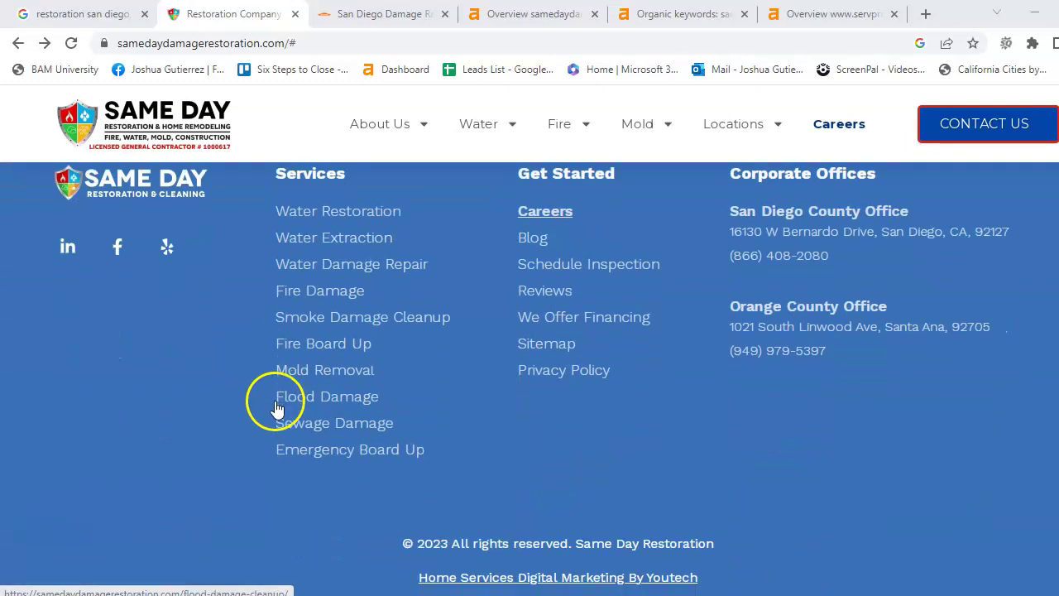
scroll(277, 409, up, 5)
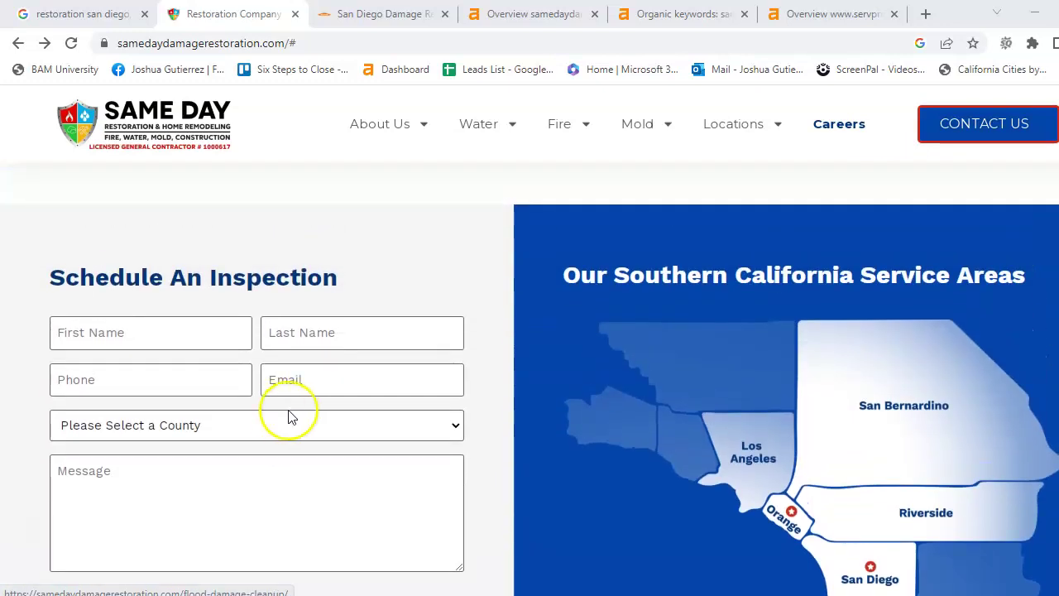
scroll(811, 439, down, 1)
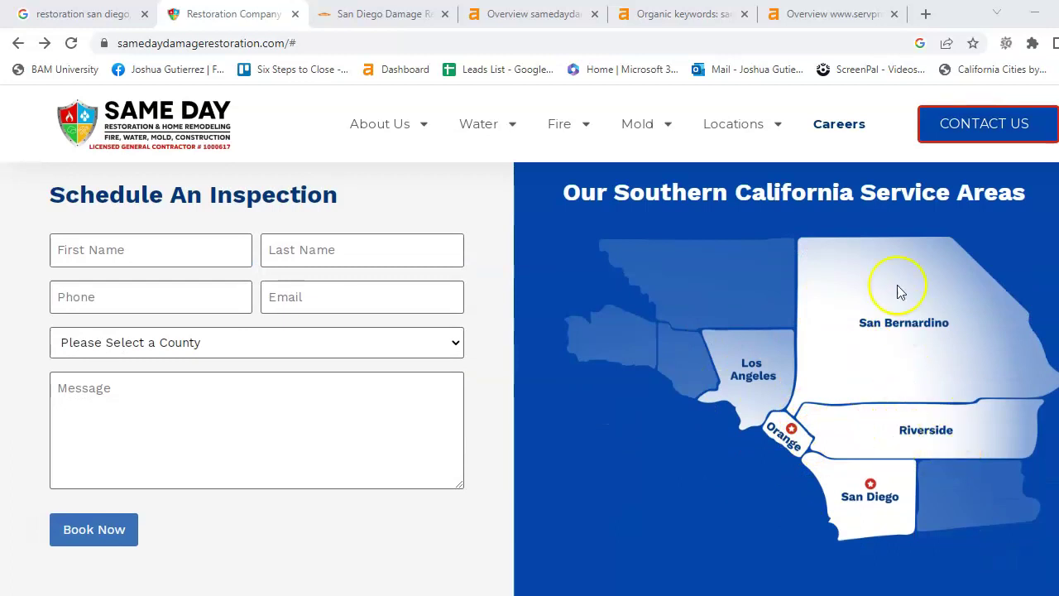
scroll(721, 538, down, 2)
scroll(711, 534, up, 15)
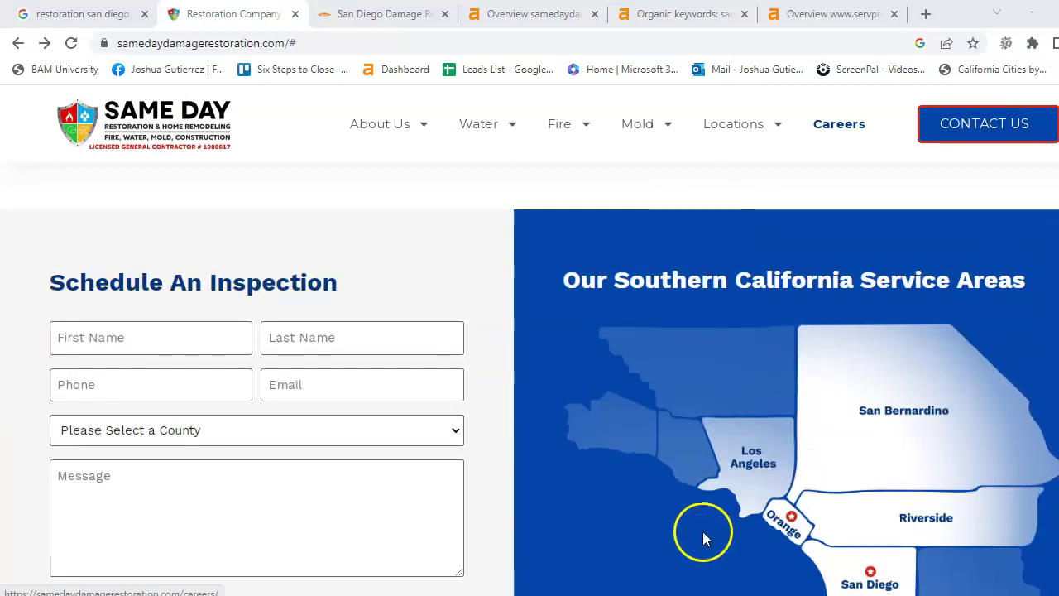
scroll(686, 530, up, 10)
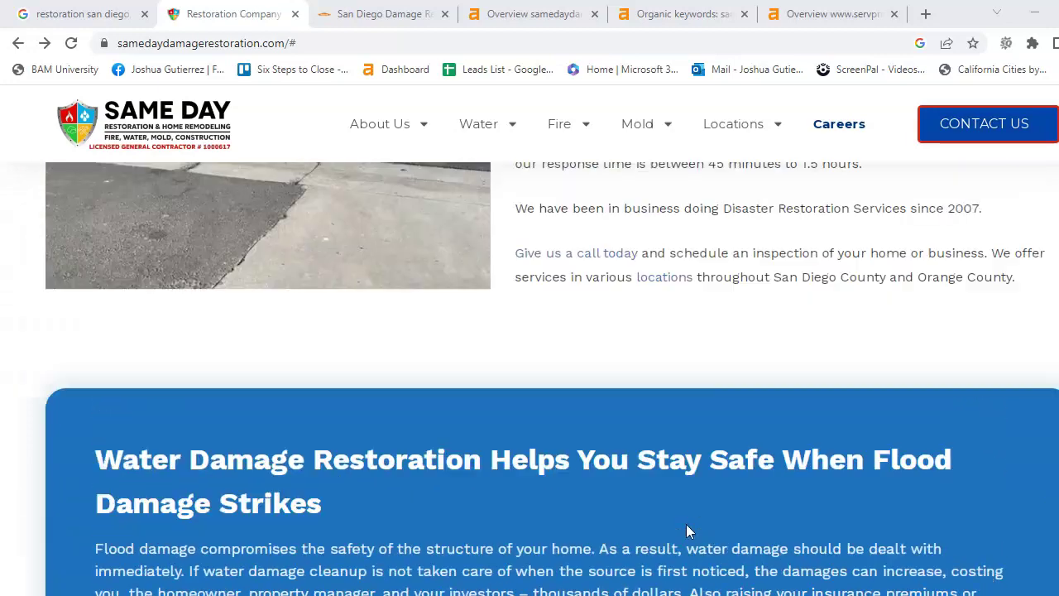
scroll(686, 529, up, 4)
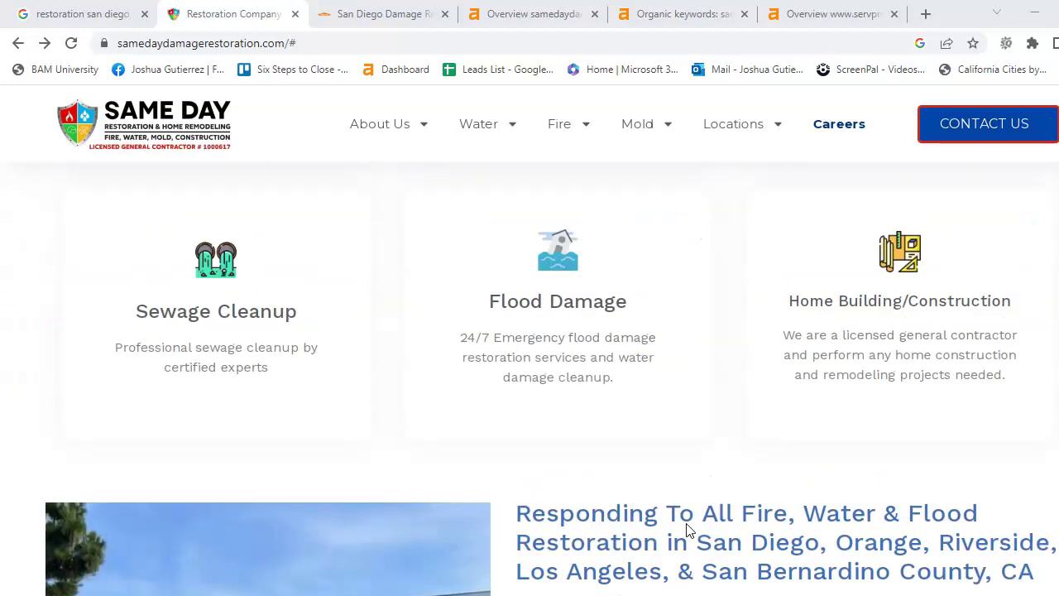
- Switch to the Google results for "restoration san diego, ca" and check the search query and its suggestions
click(80, 14)
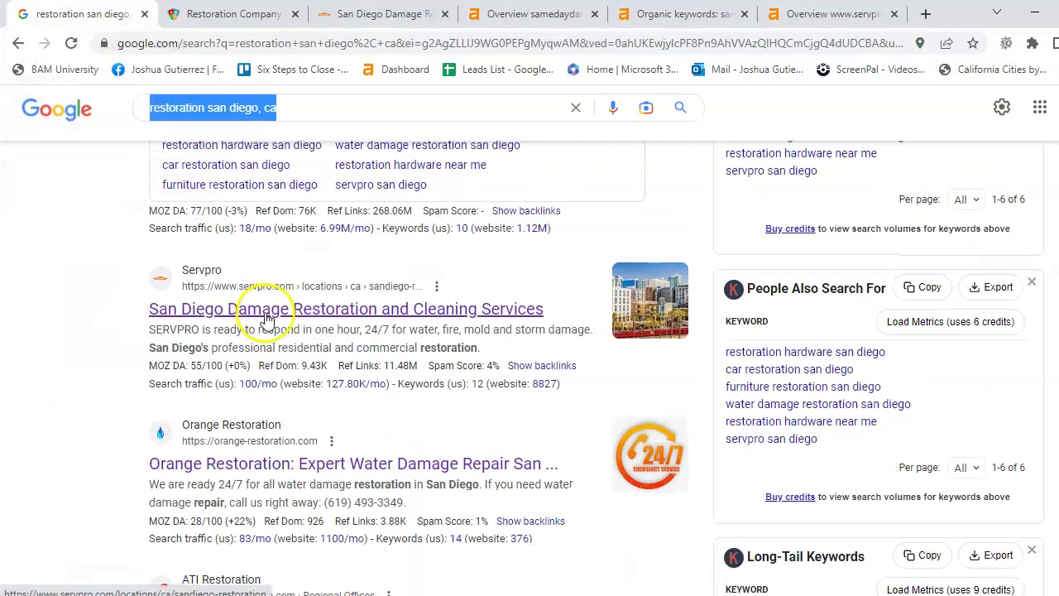
scroll(248, 319, up, 15)
scroll(239, 317, up, 3)
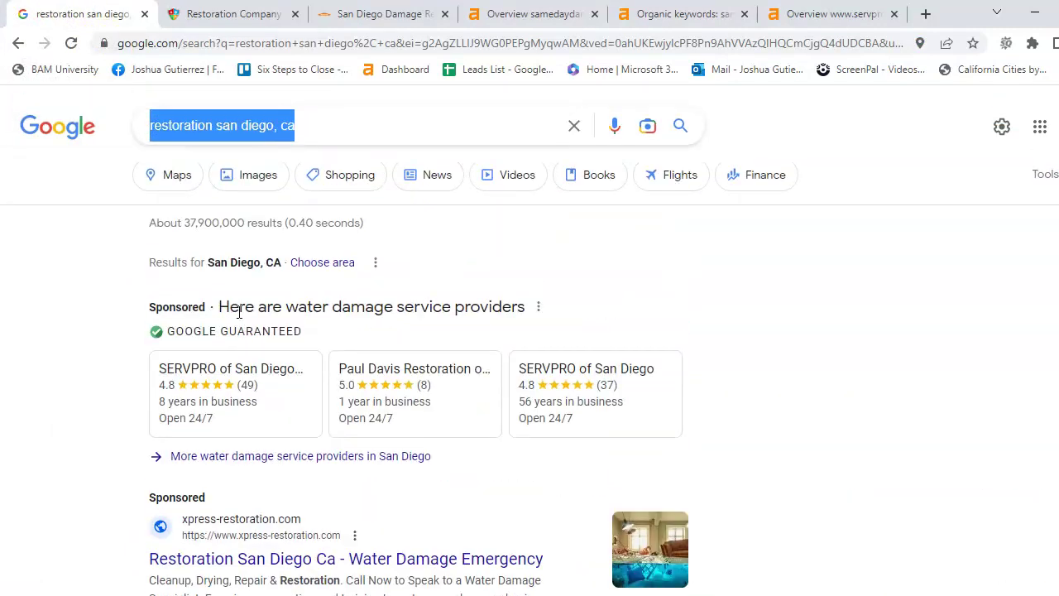
click(309, 125)
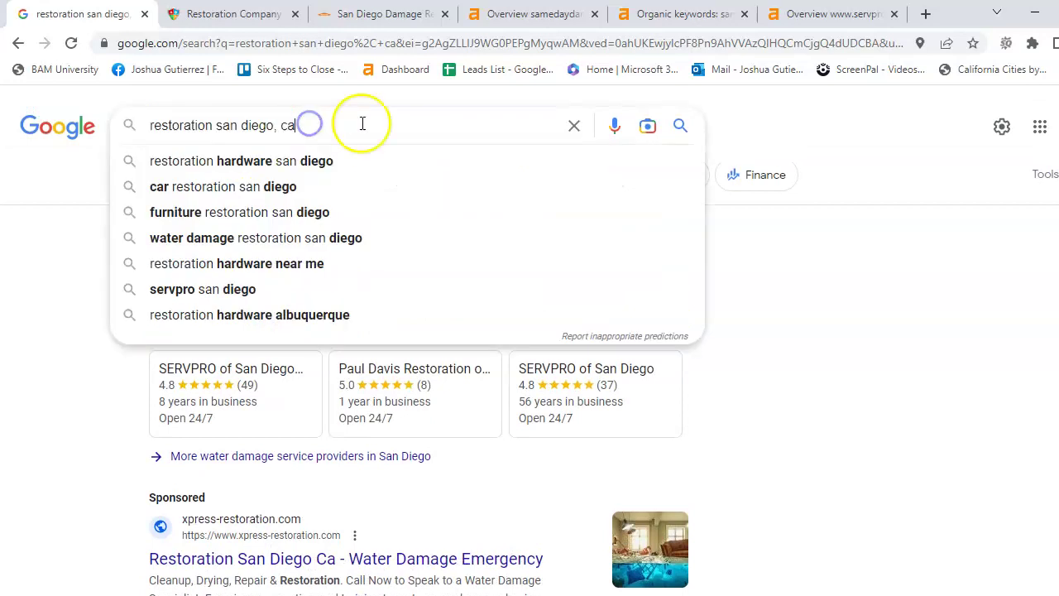
click(808, 290)
- Review the sponsored listings and the local Businesses map results for the San Diego restoration search
scroll(797, 339, down, 1)
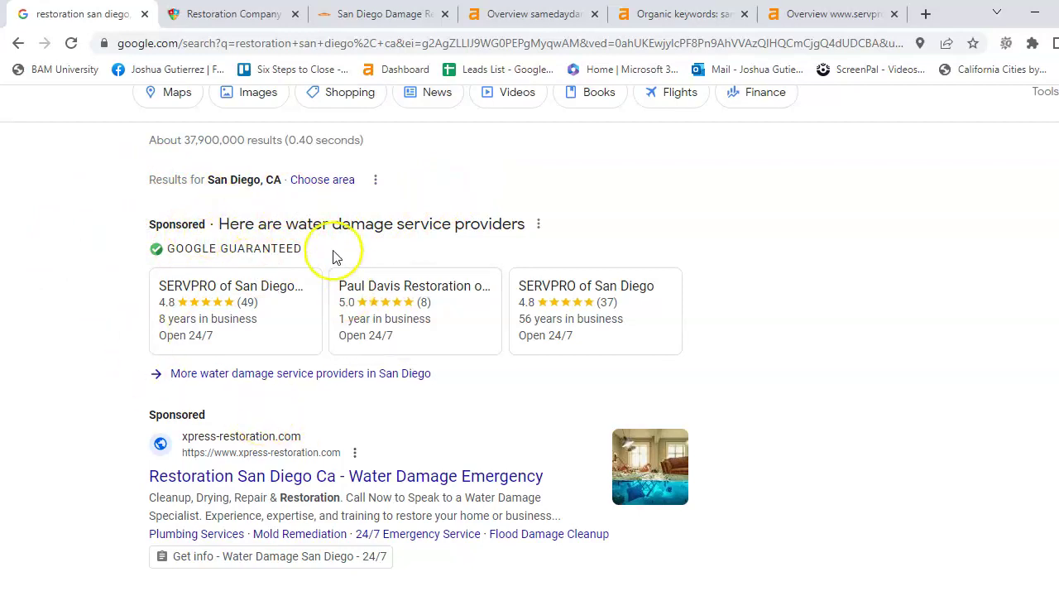
scroll(329, 420, down, 1)
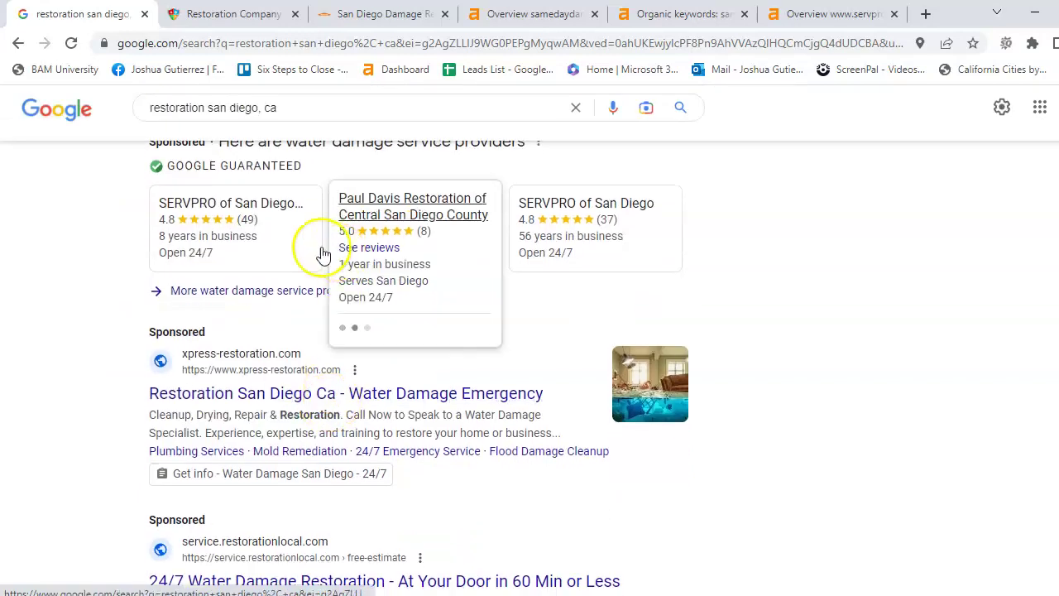
scroll(858, 295, down, 1)
scroll(858, 295, down, 1)
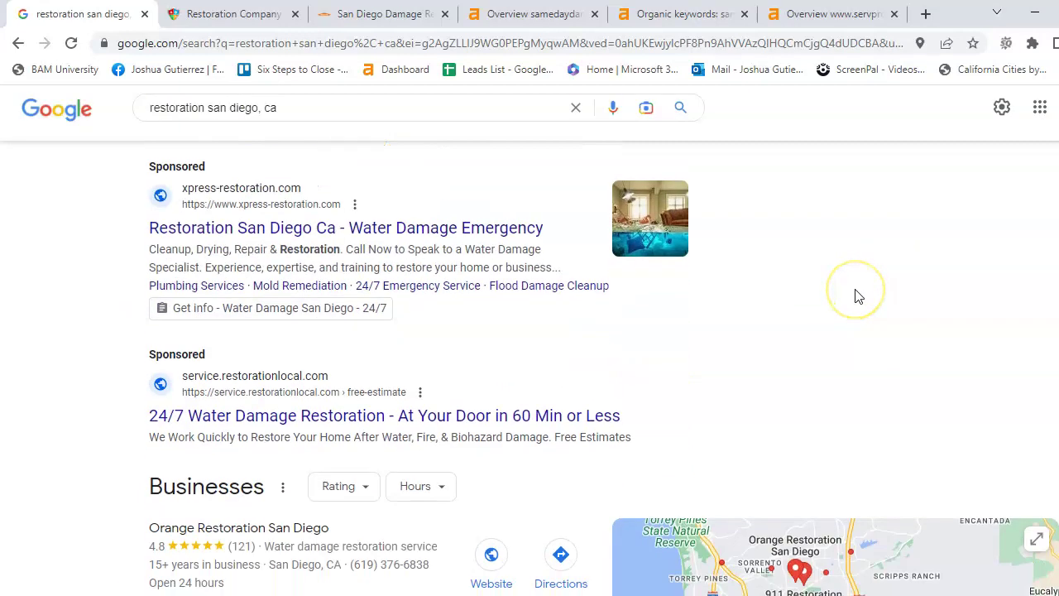
scroll(858, 295, down, 3)
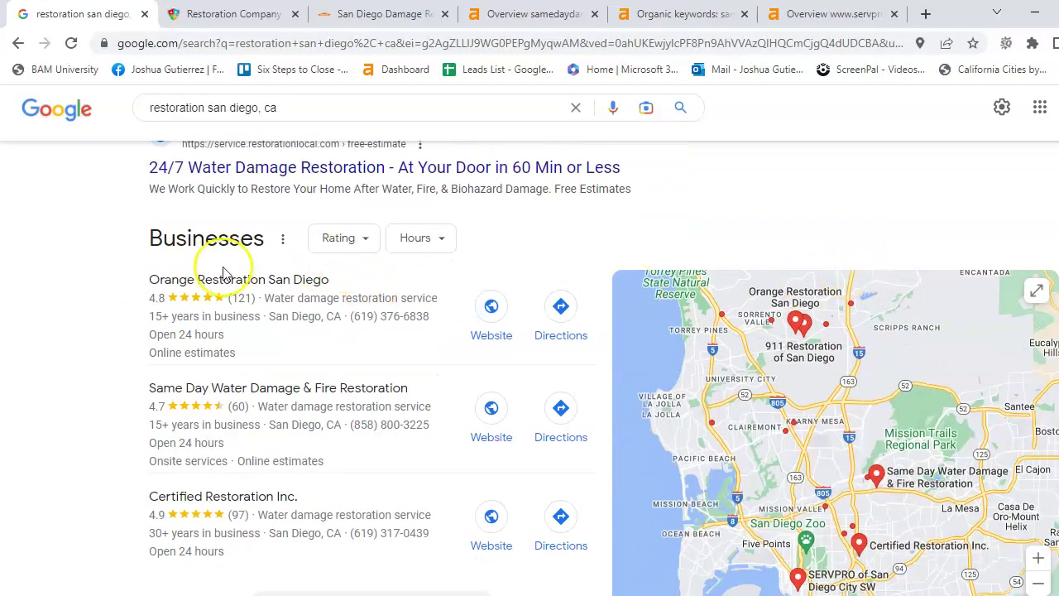
scroll(312, 443, down, 1)
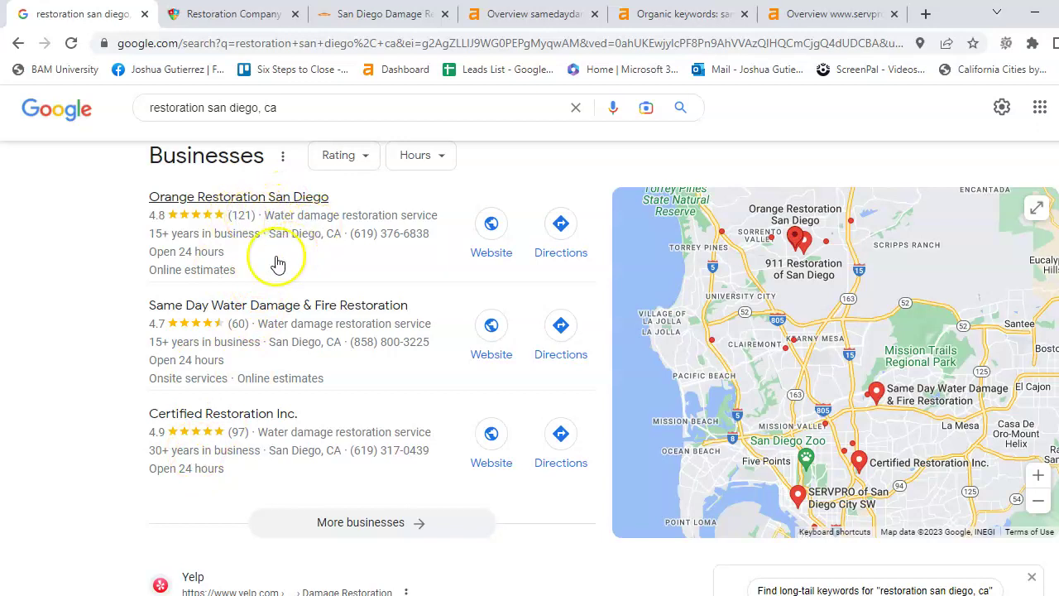
- Compare the organic search results from Yelp, Angie's List and Servpro, including their traffic and keyword metrics
scroll(247, 403, down, 4)
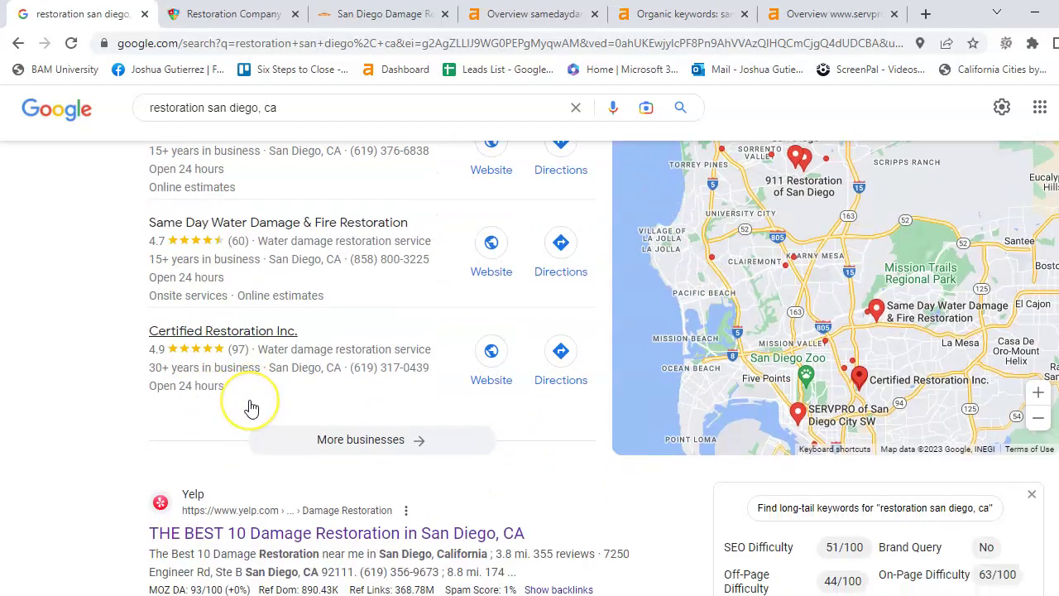
scroll(249, 406, down, 1)
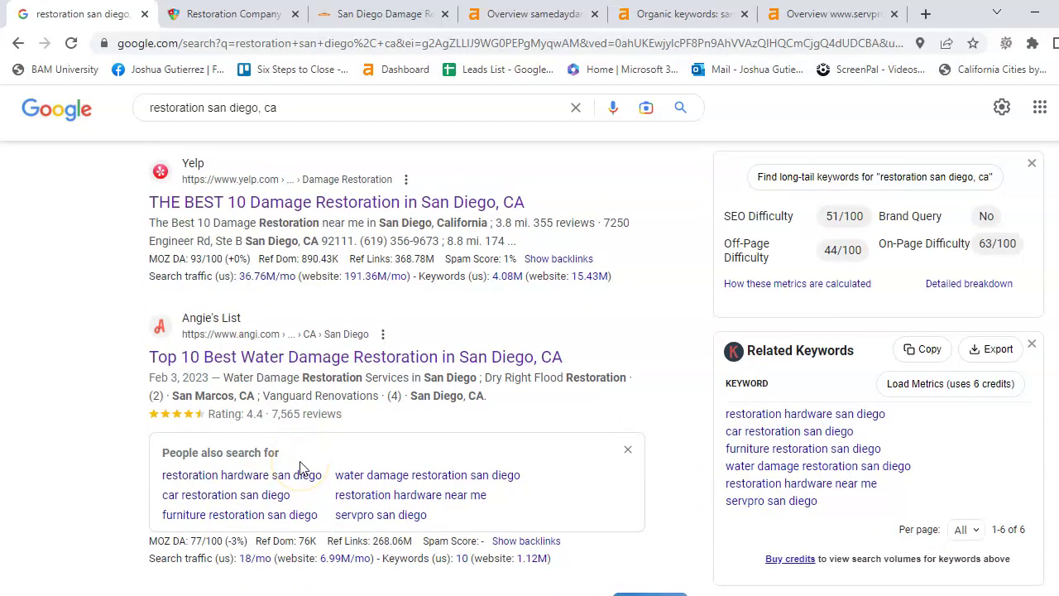
scroll(268, 345, down, 3)
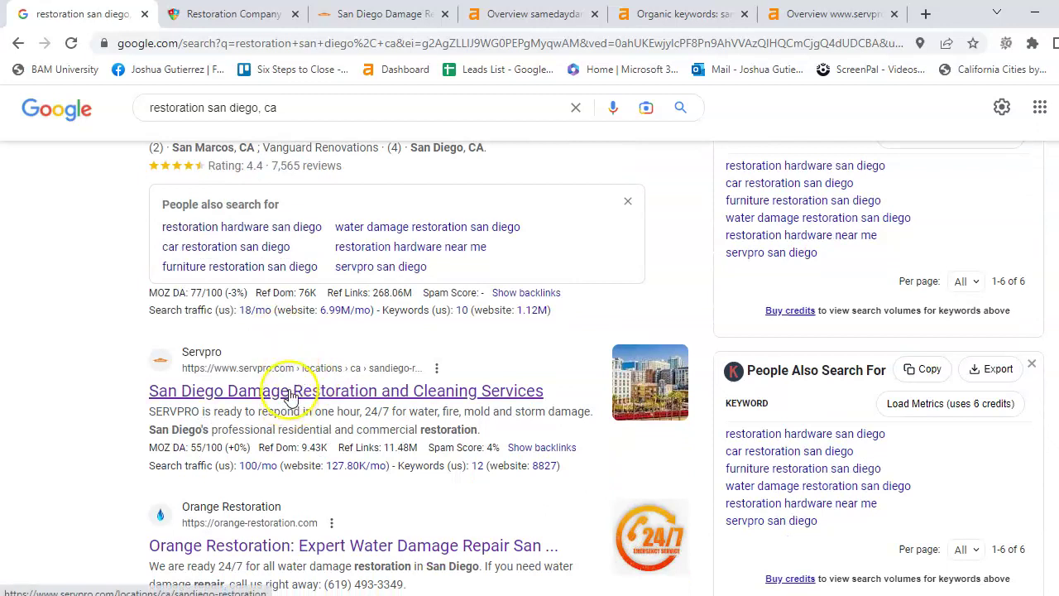
scroll(203, 364, up, 2)
scroll(42, 378, up, 2)
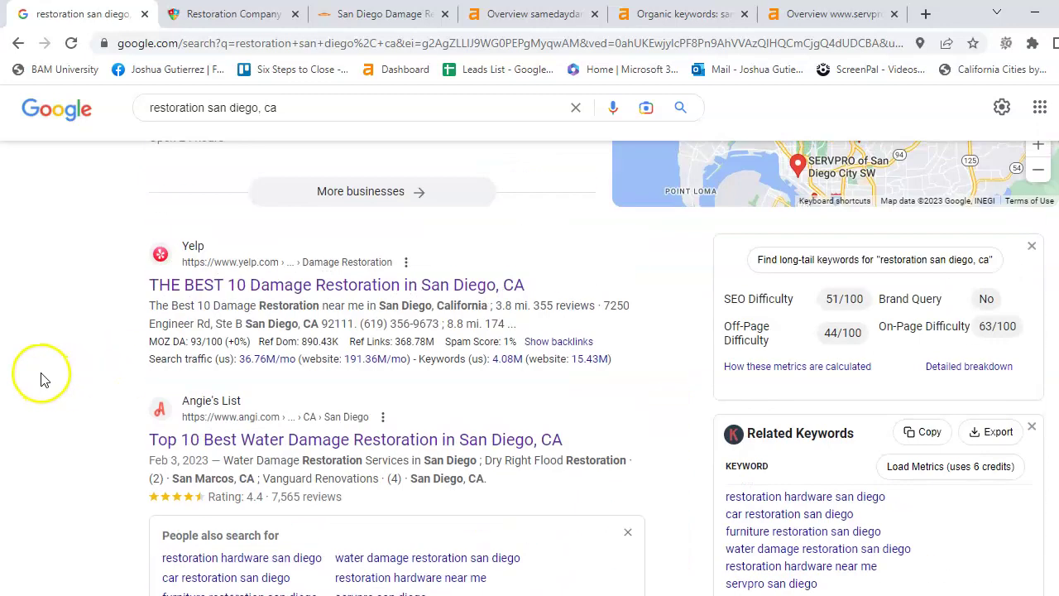
scroll(48, 372, down, 2)
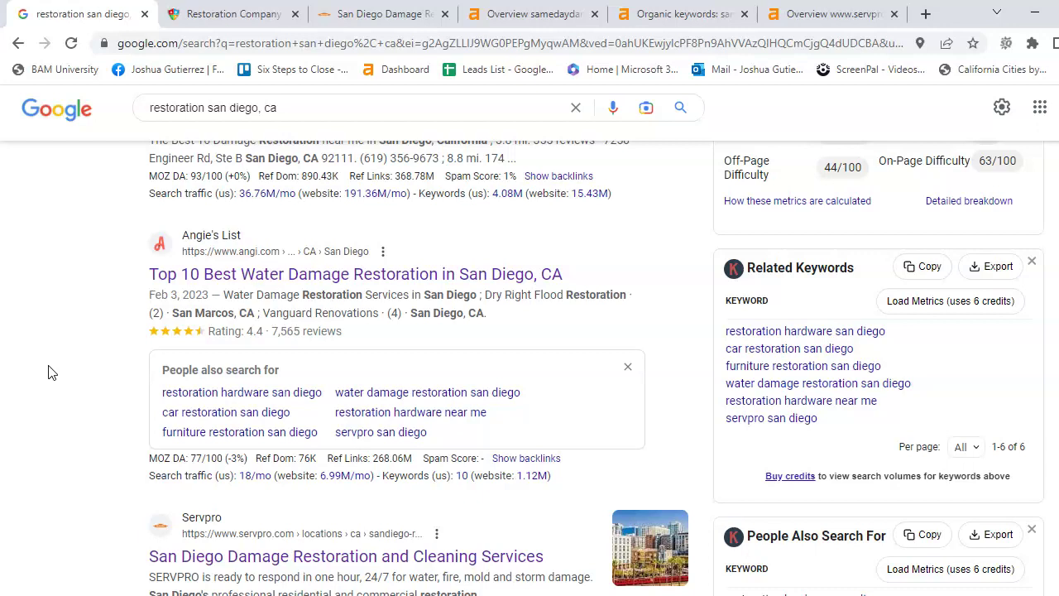
scroll(48, 373, up, 2)
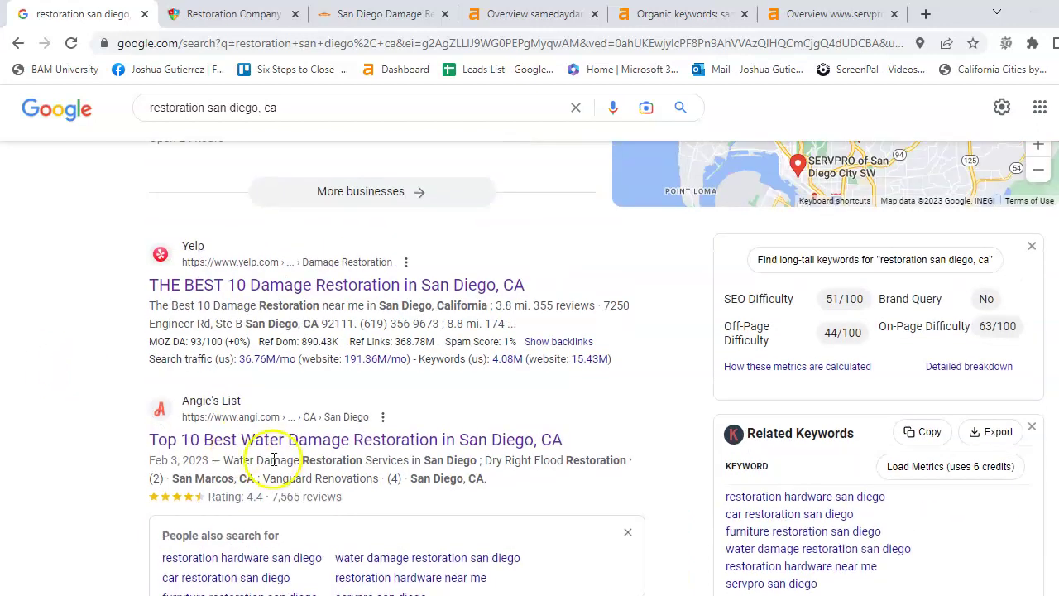
- Review the Angie's List and Servpro organic results against the local Businesses listings, including ratings, search traffic and keyword metrics
scroll(285, 463, down, 3)
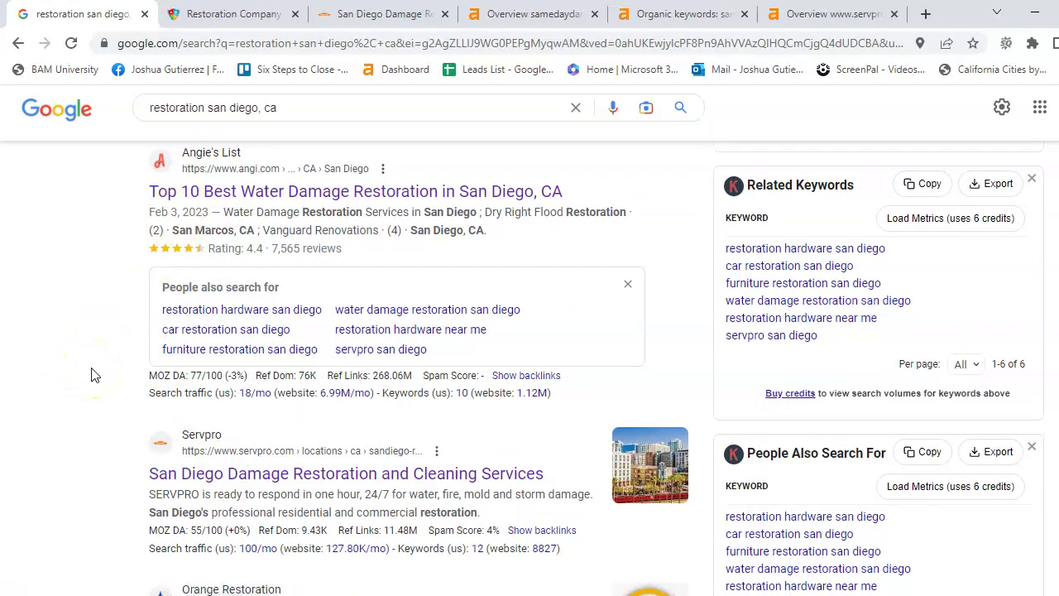
scroll(153, 476, up, 1)
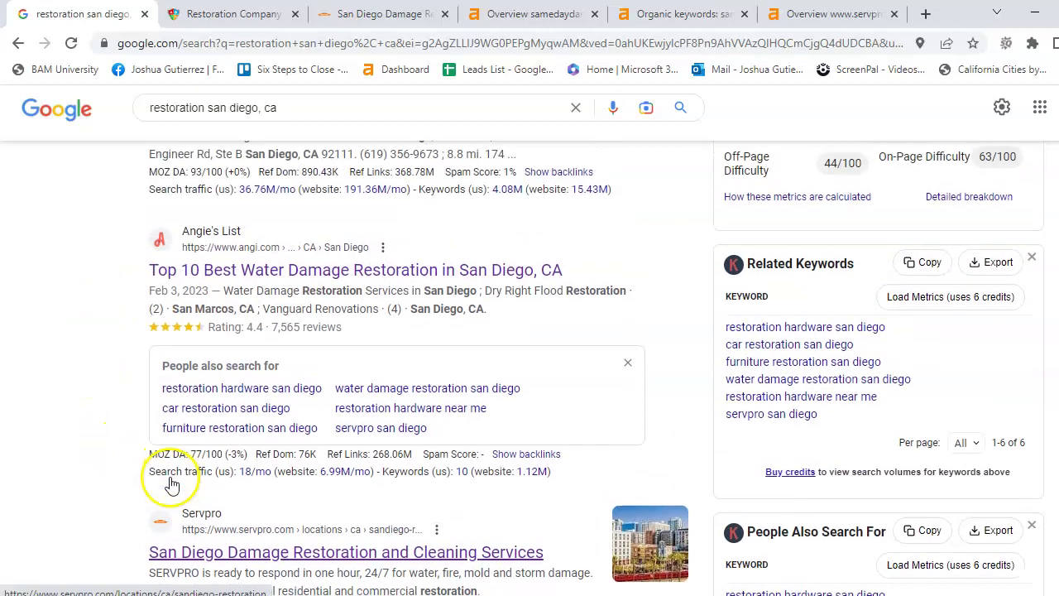
scroll(211, 434, up, 3)
scroll(190, 442, down, 2)
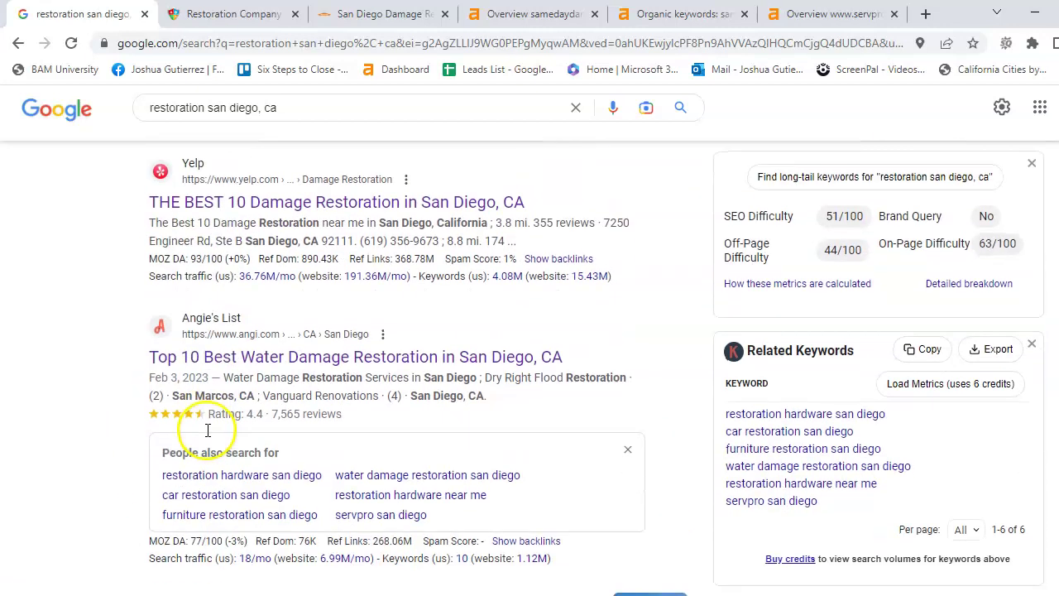
scroll(170, 450, down, 1)
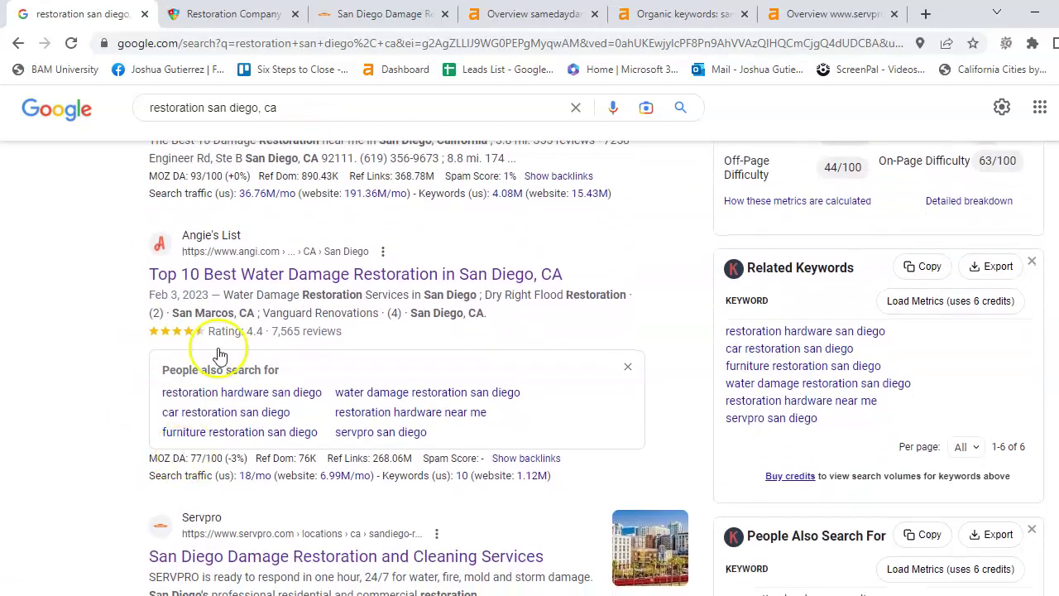
scroll(203, 435, up, 5)
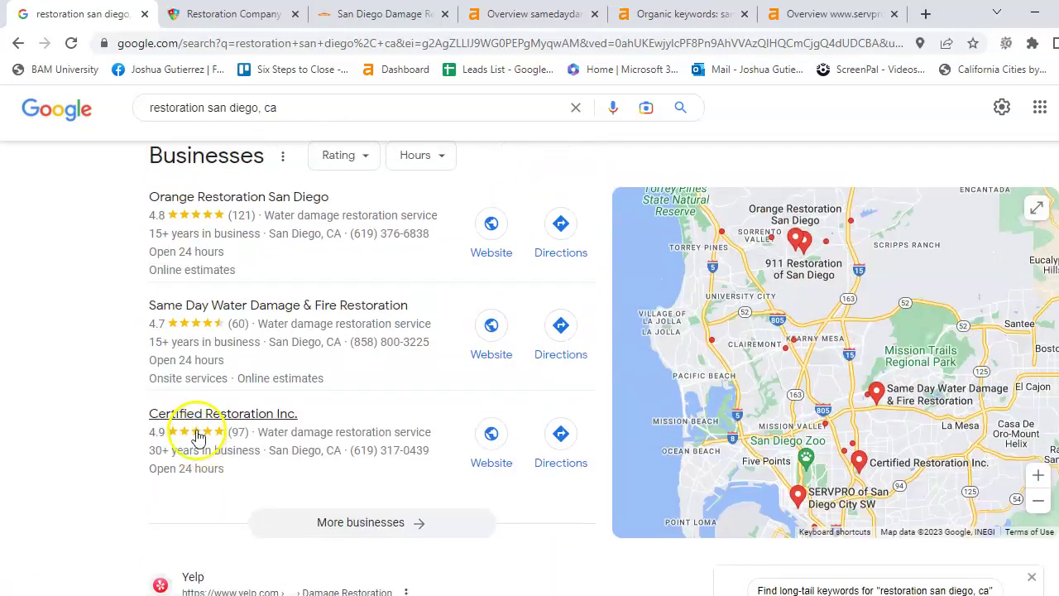
scroll(253, 380, down, 6)
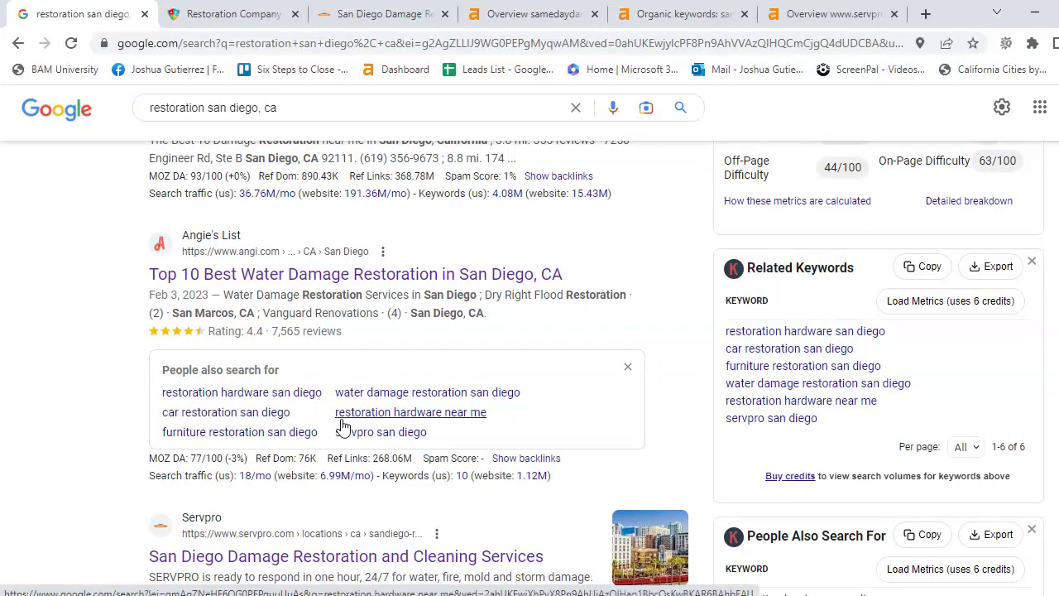
scroll(343, 426, down, 2)
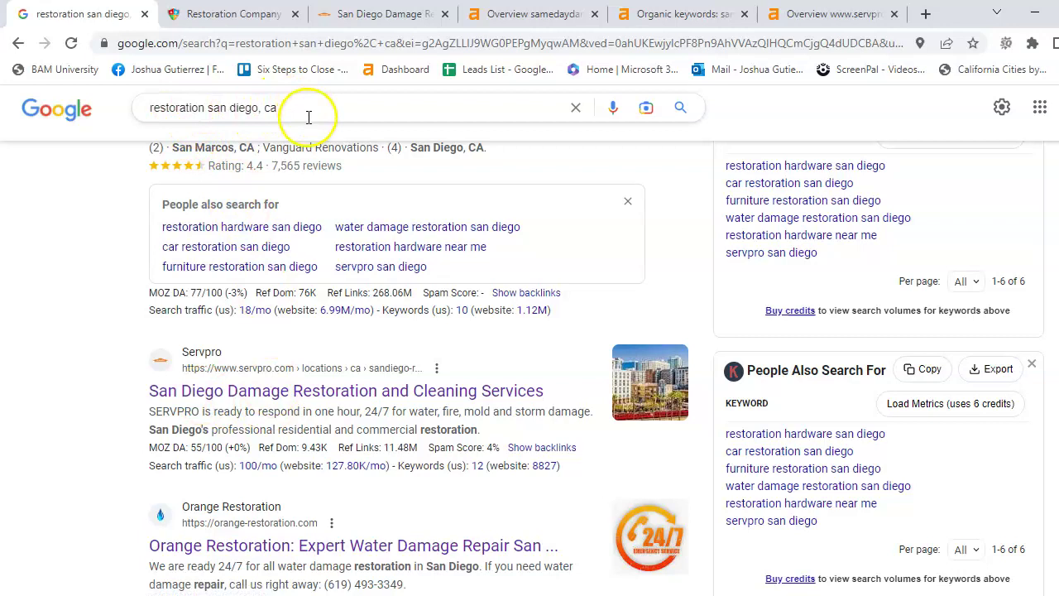
scroll(265, 488, up, 1)
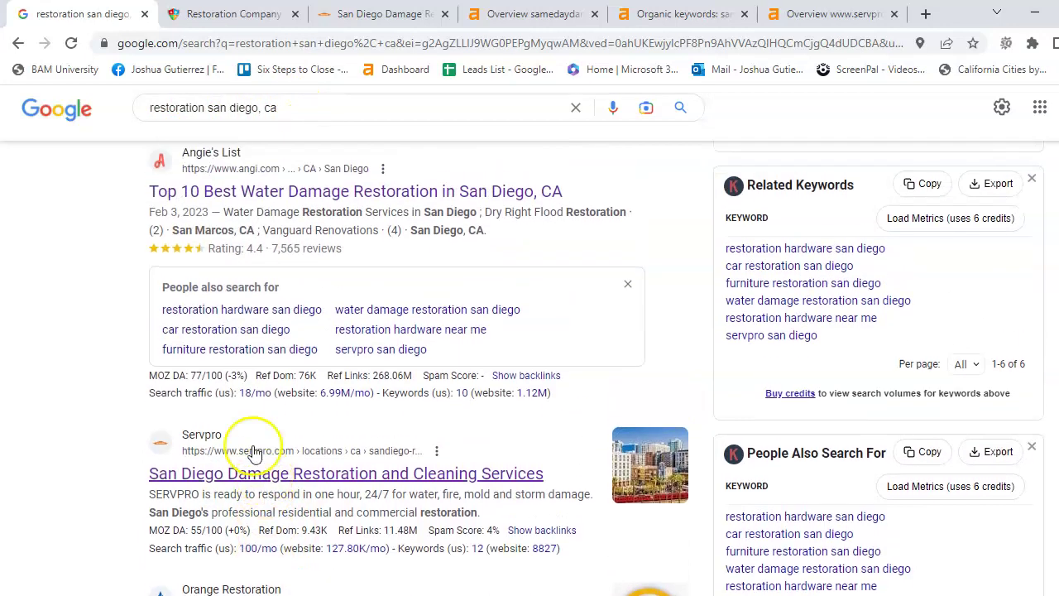
- Switch to Servpro's San Diego restoration page and read its local introduction and 24-Hour Emergency Service copy
click(363, 23)
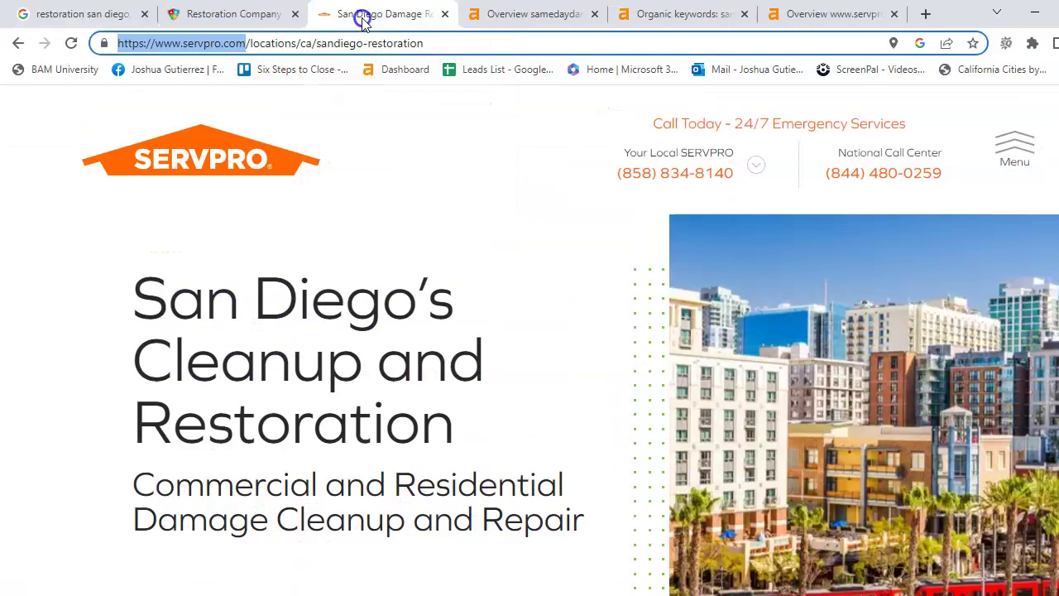
click(428, 164)
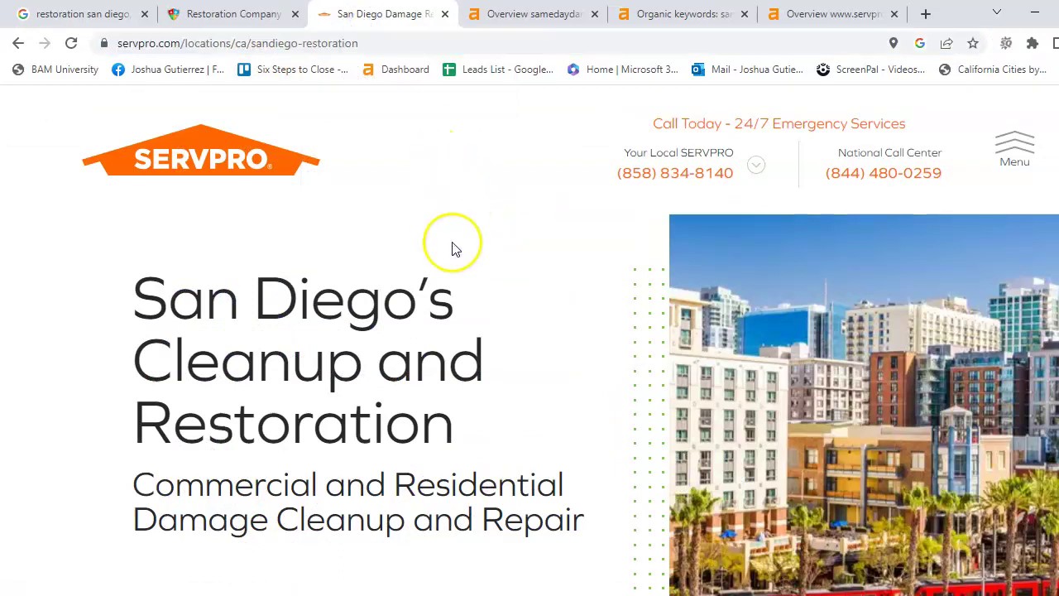
scroll(456, 262, down, 5)
scroll(456, 282, down, 4)
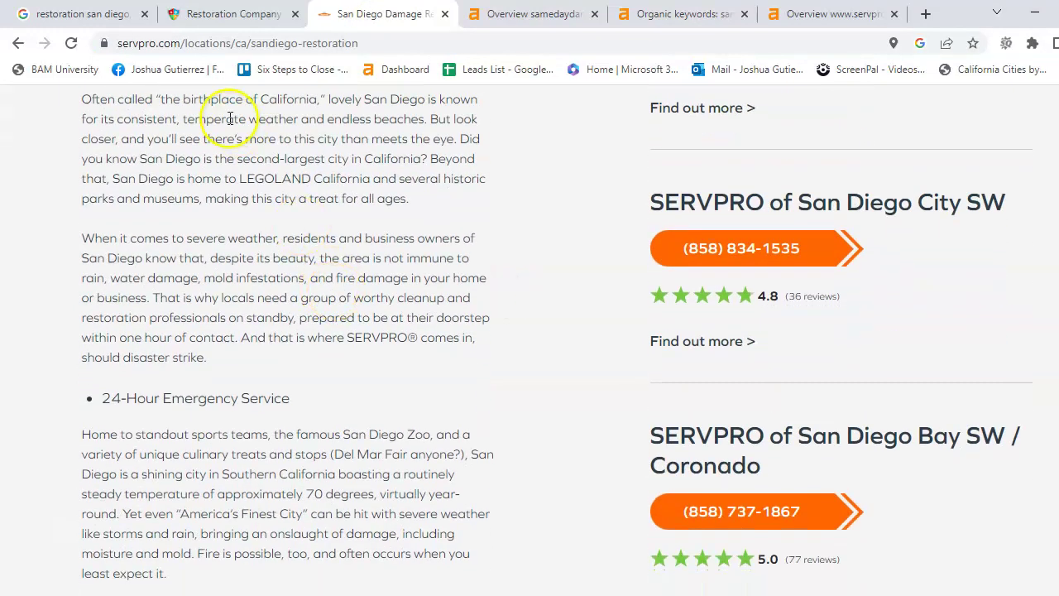
scroll(230, 118, down, 1)
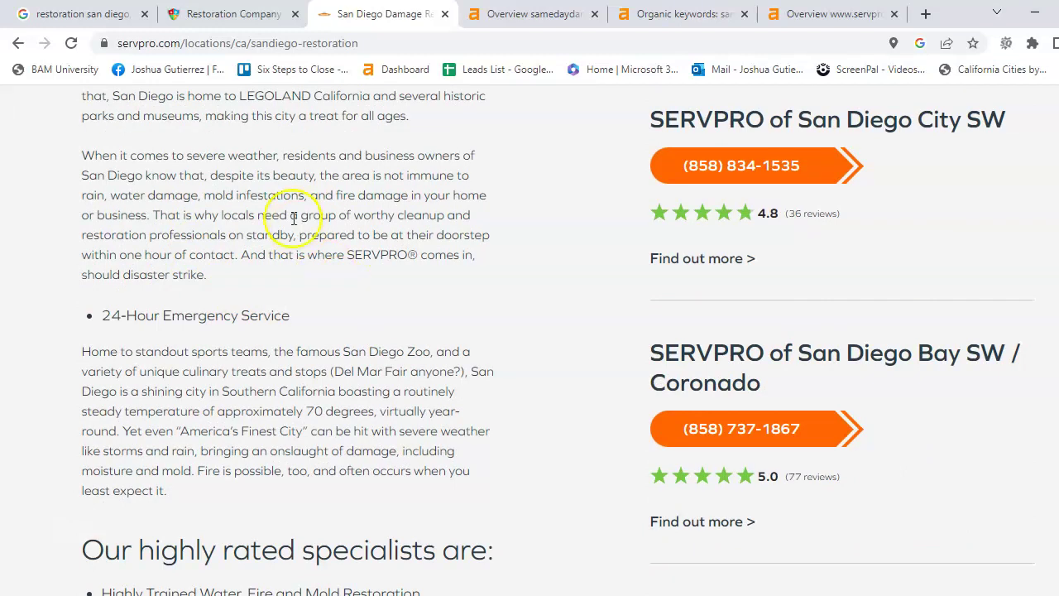
- Switch to the Same Day Restoration homepage and examine its headline, certifications, service cards and company description for comparison
click(244, 13)
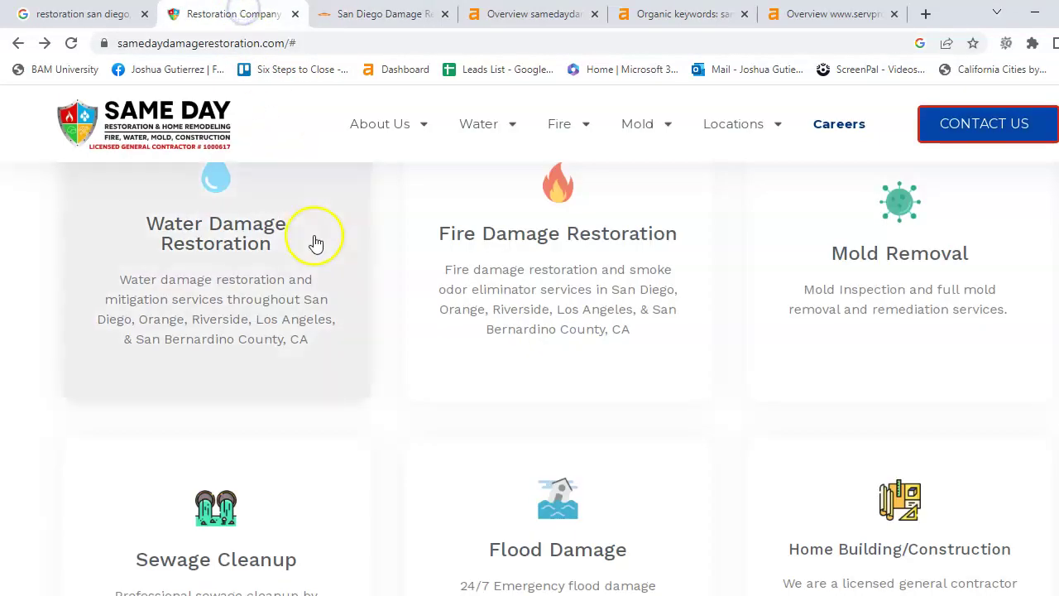
scroll(318, 377, down, 5)
scroll(313, 385, down, 7)
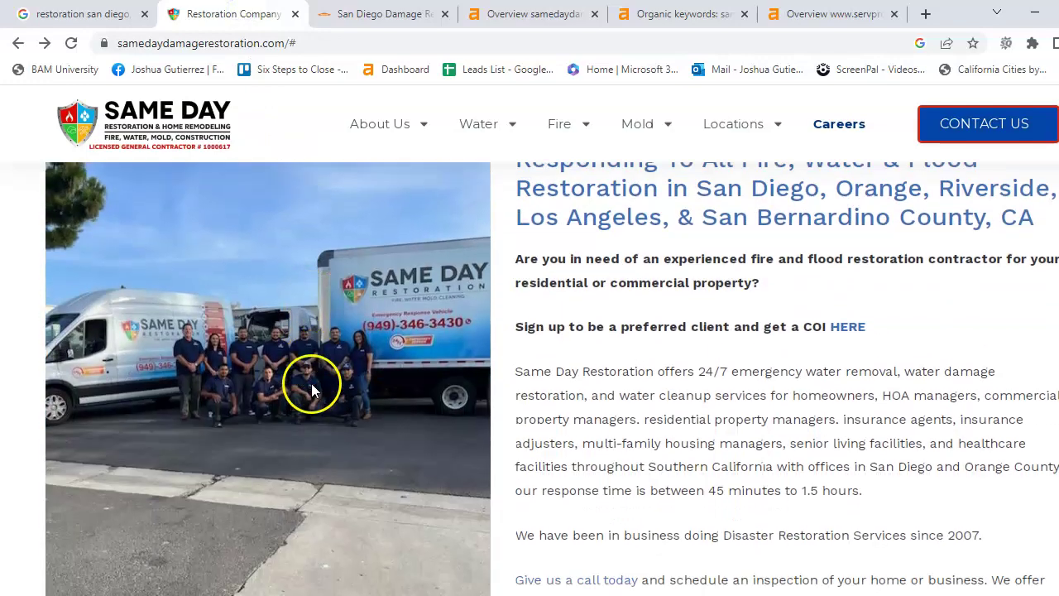
scroll(310, 392, up, 10)
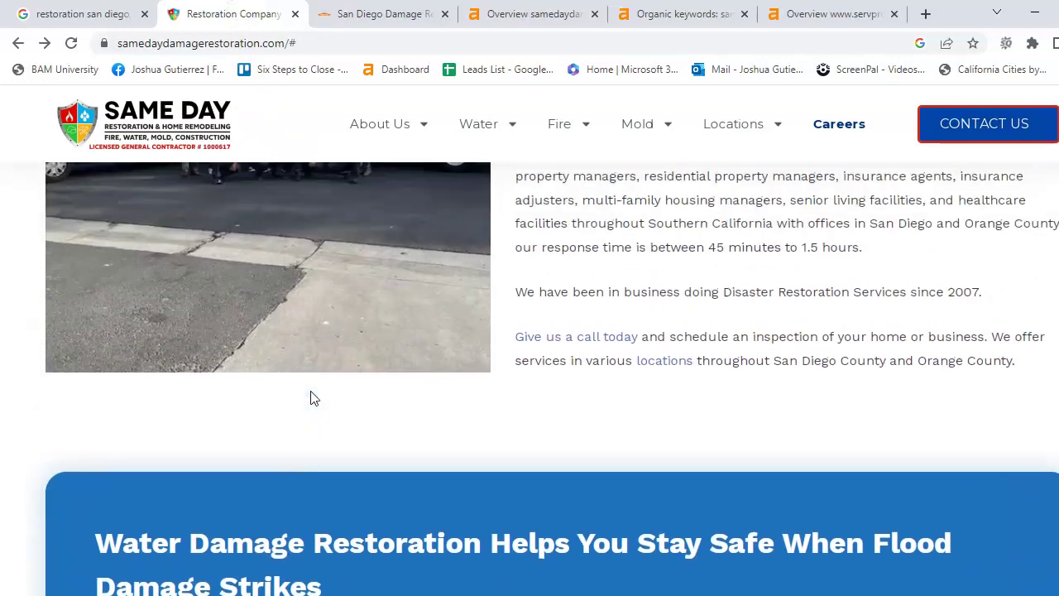
scroll(310, 398, up, 9)
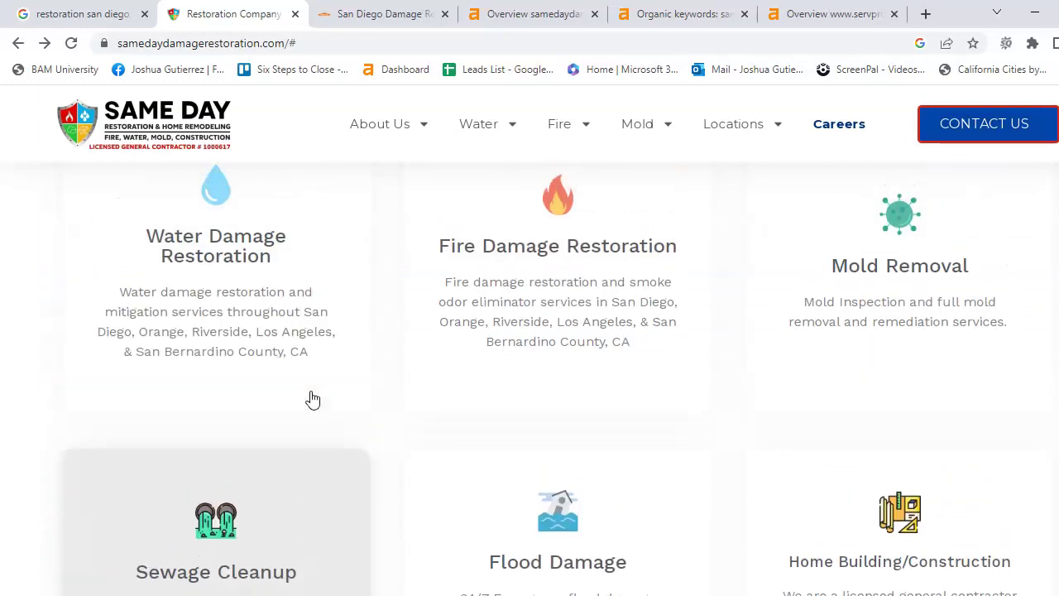
scroll(313, 393, up, 8)
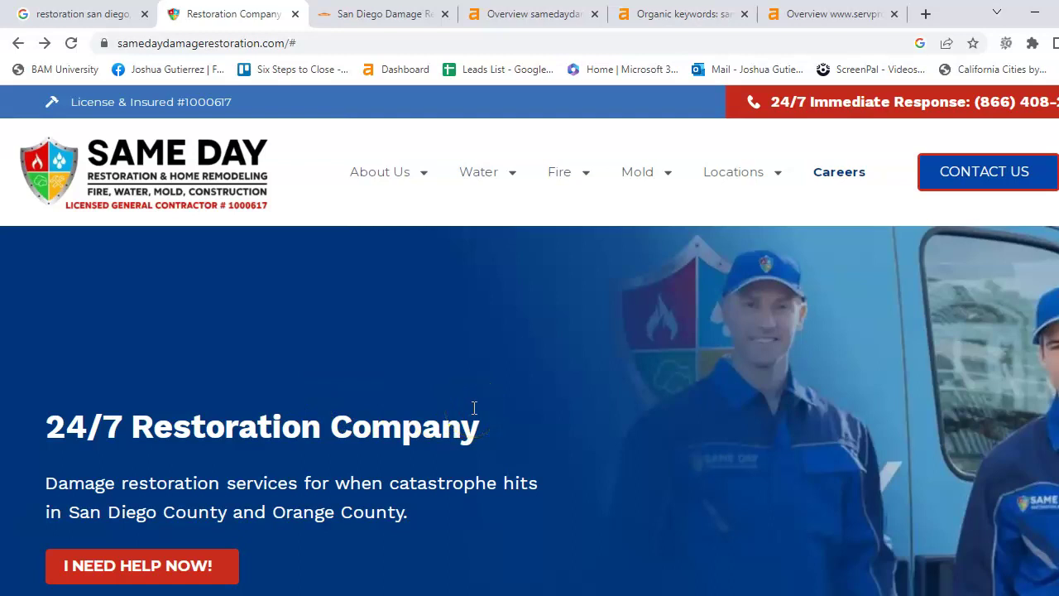
scroll(473, 410, down, 10)
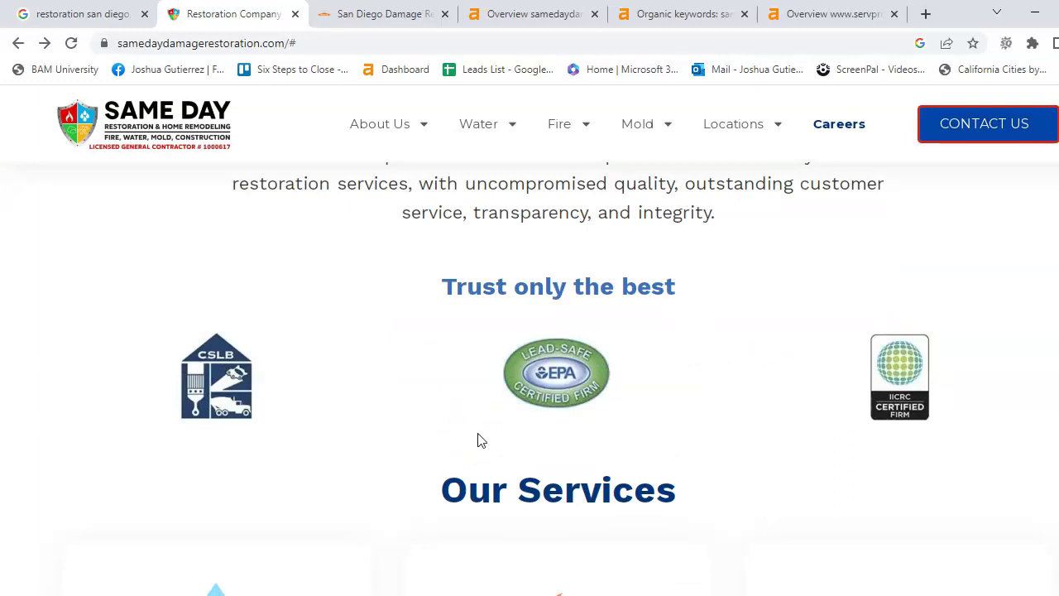
scroll(477, 440, down, 8)
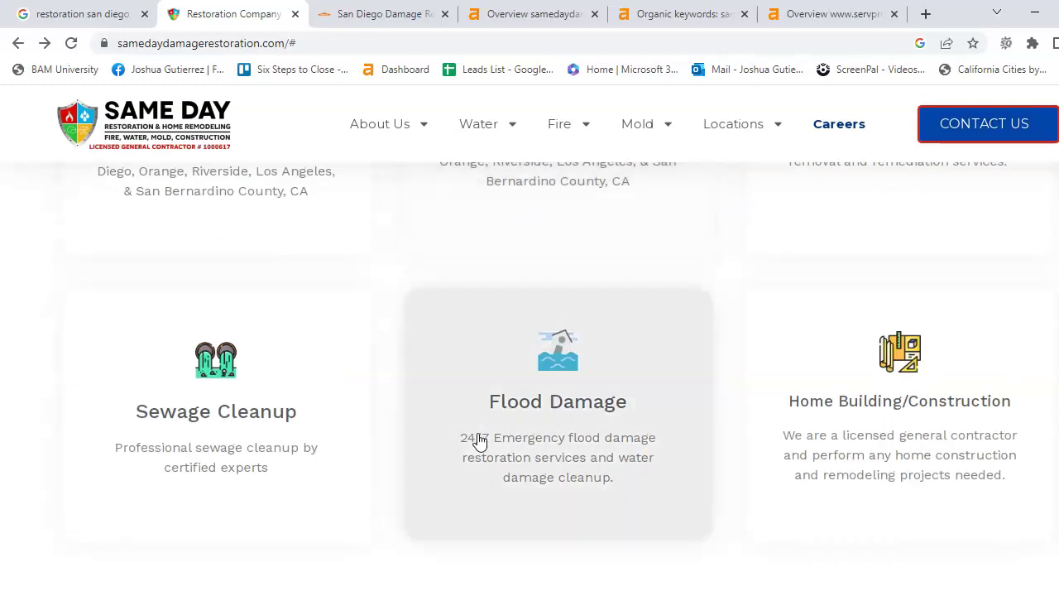
- Return to Servpro's San Diego page and examine its headings, nearby locations, service links, recommended articles and footer
click(364, 15)
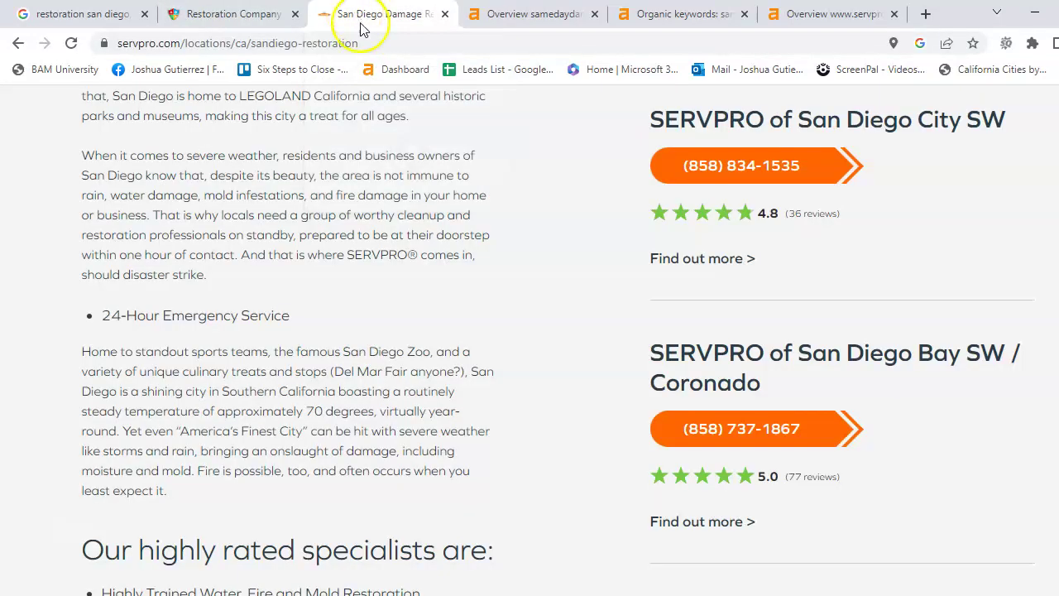
scroll(378, 413, up, 6)
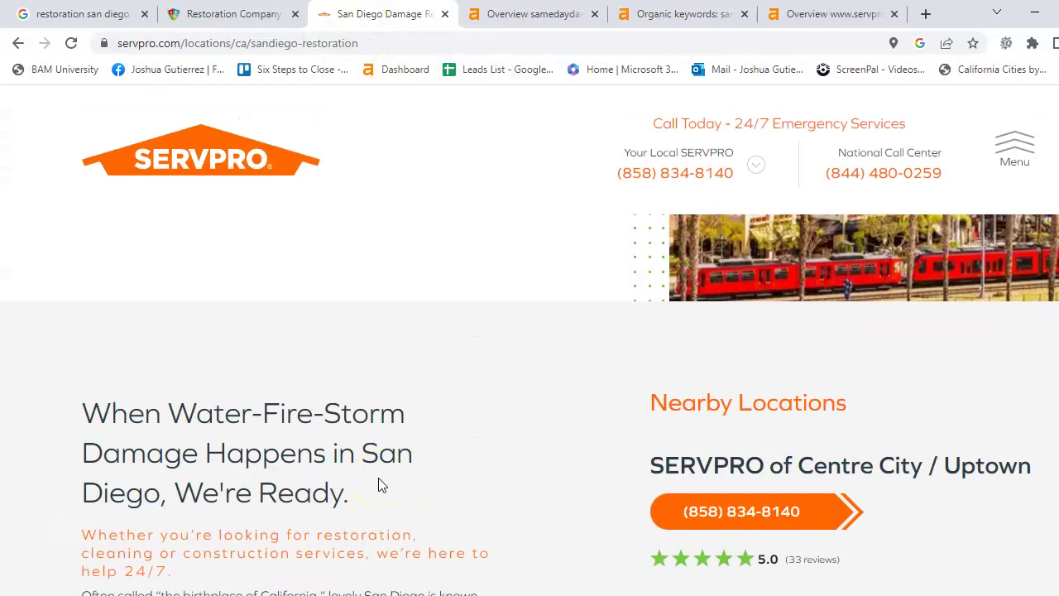
scroll(380, 478, up, 3)
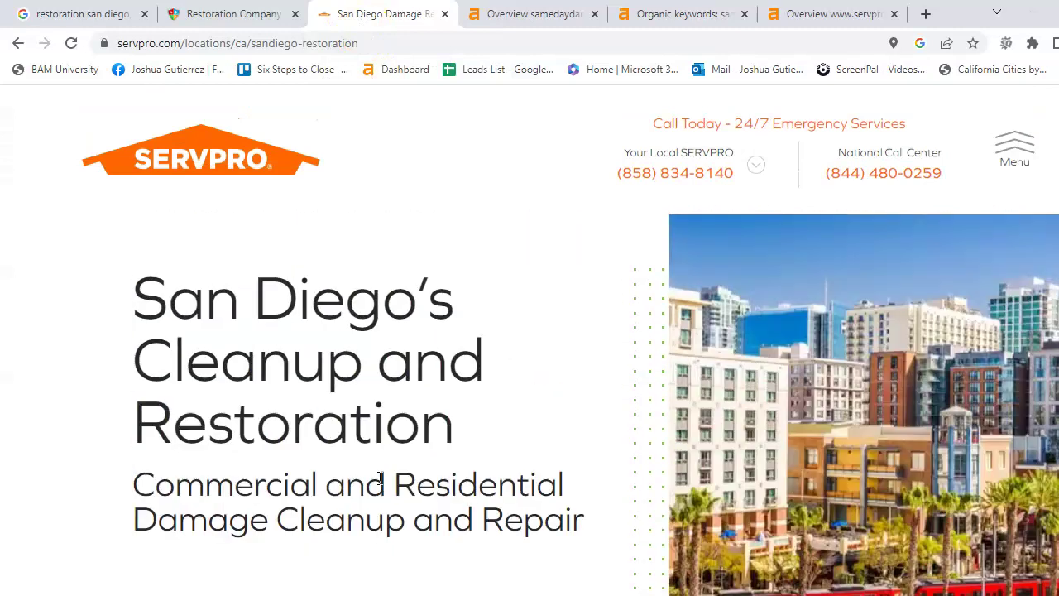
scroll(380, 478, down, 6)
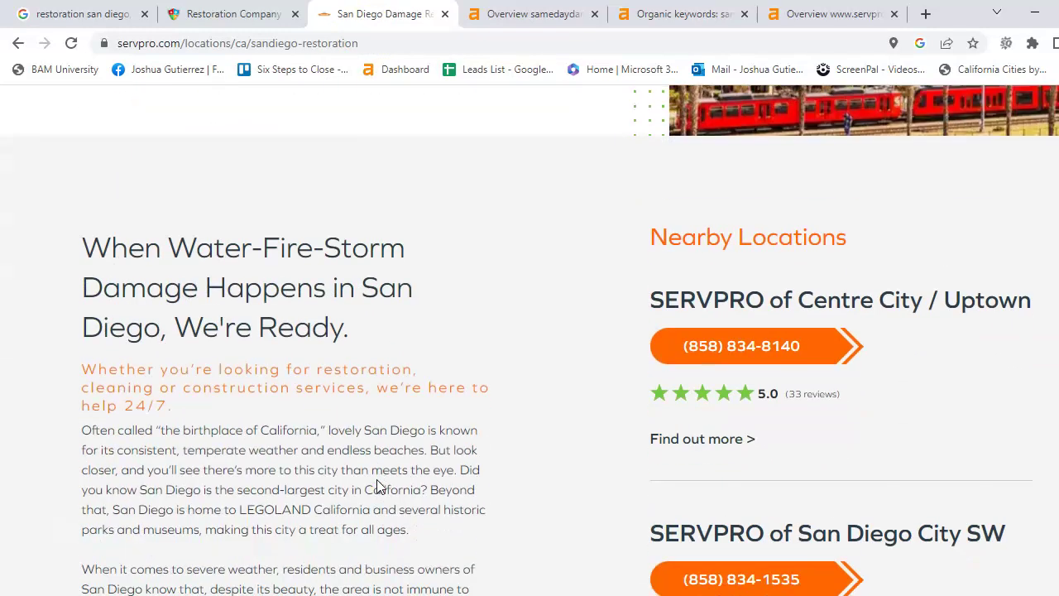
scroll(378, 487, down, 10)
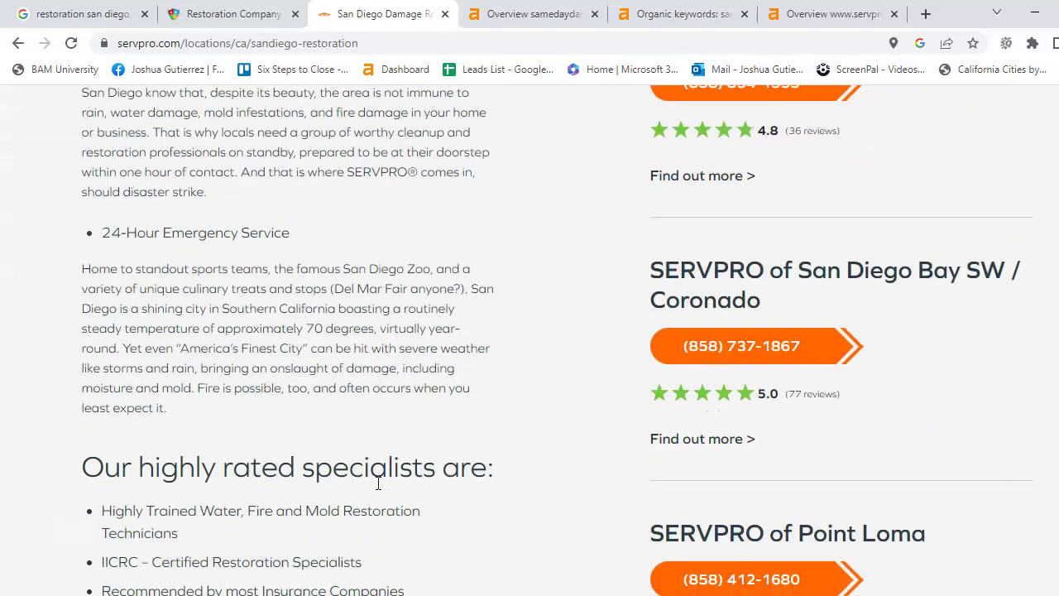
scroll(378, 483, down, 7)
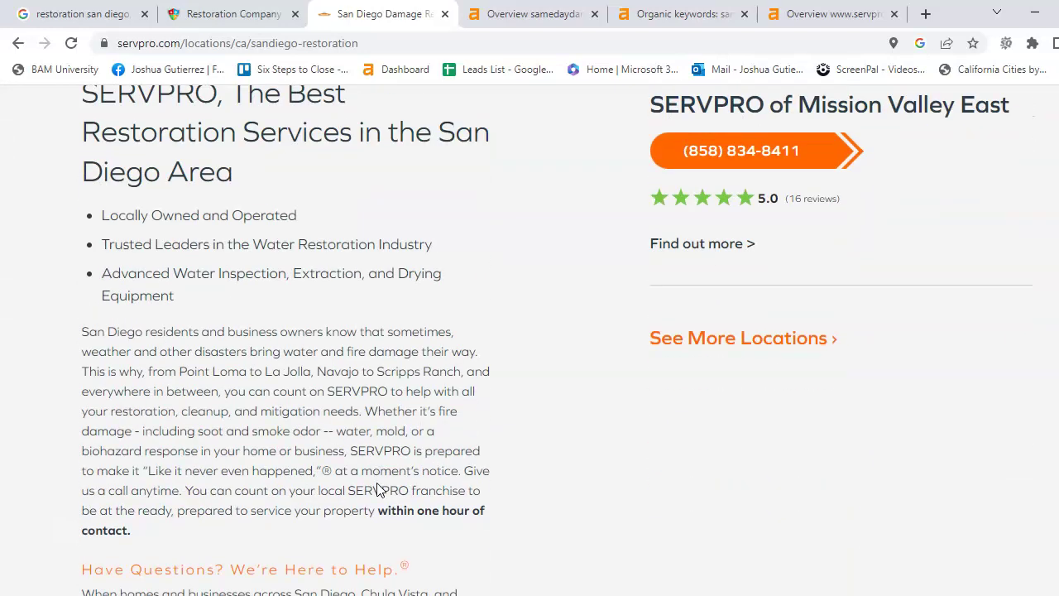
scroll(379, 482, down, 7)
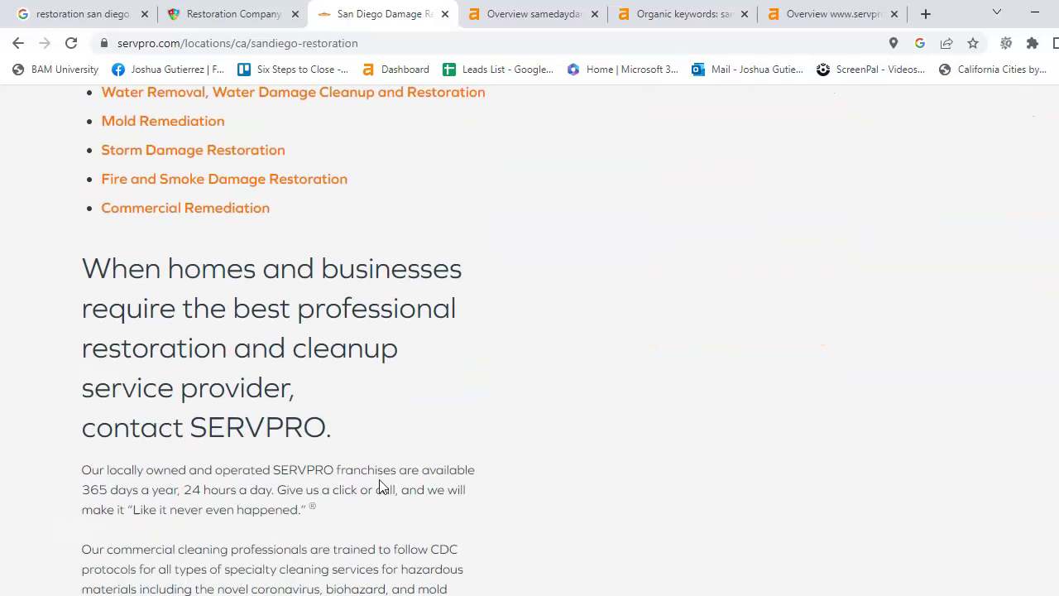
scroll(414, 443, down, 8)
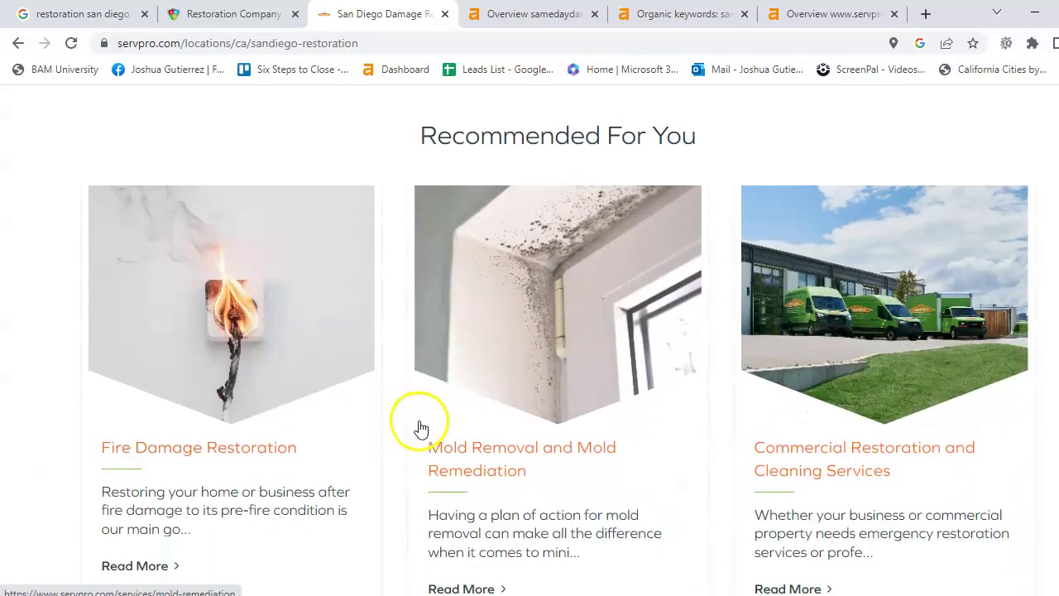
scroll(416, 430, down, 3)
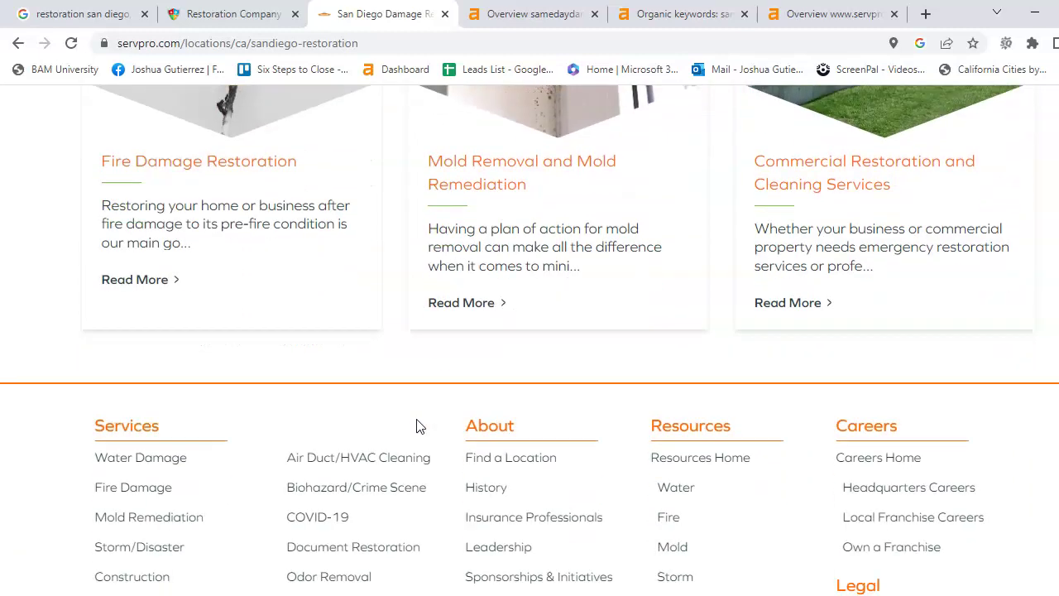
scroll(423, 393, down, 5)
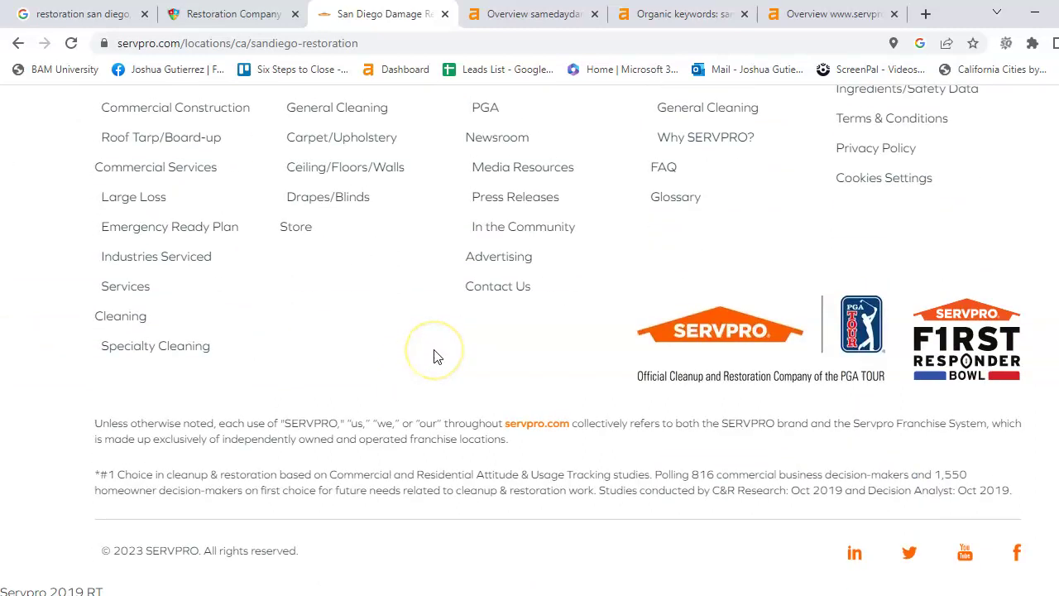
- Recheck the Servpro page's body copy from the service provider section back to the main headline and San Diego introduction
scroll(432, 354, up, 5)
scroll(429, 354, up, 8)
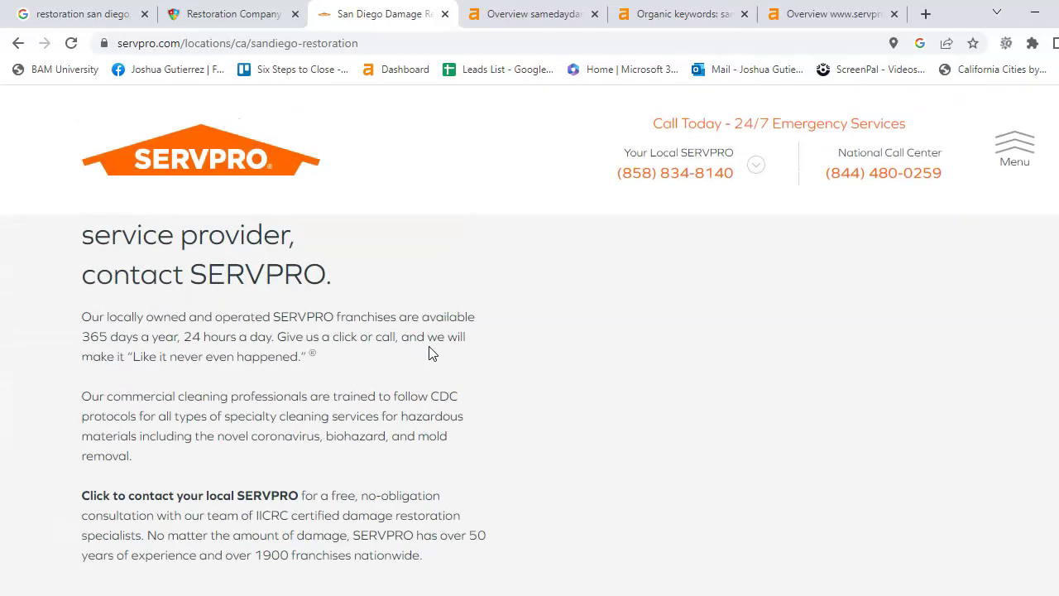
scroll(428, 353, up, 7)
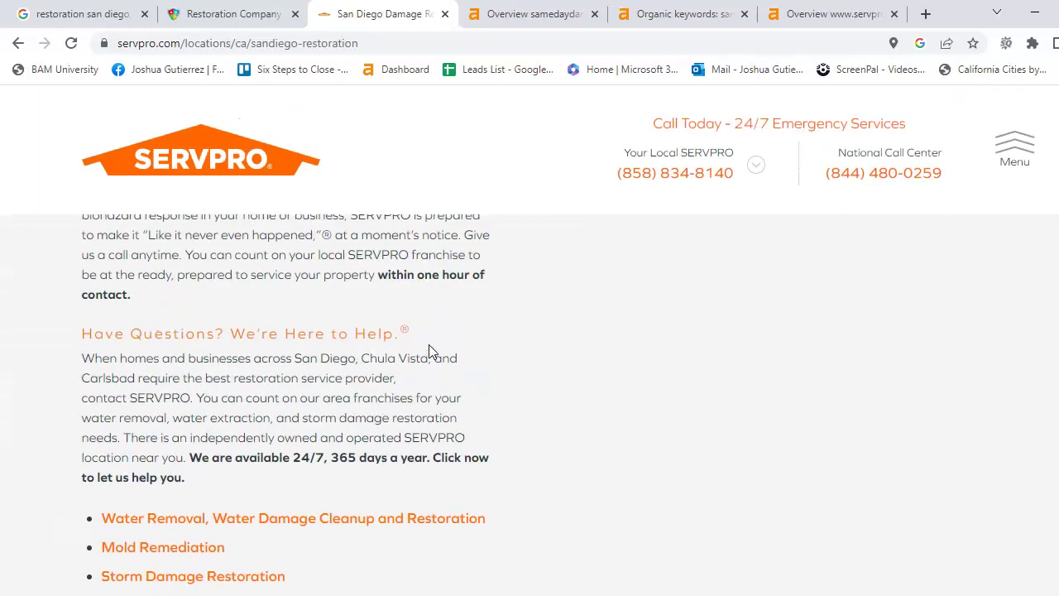
scroll(430, 341, up, 2)
scroll(432, 362, up, 4)
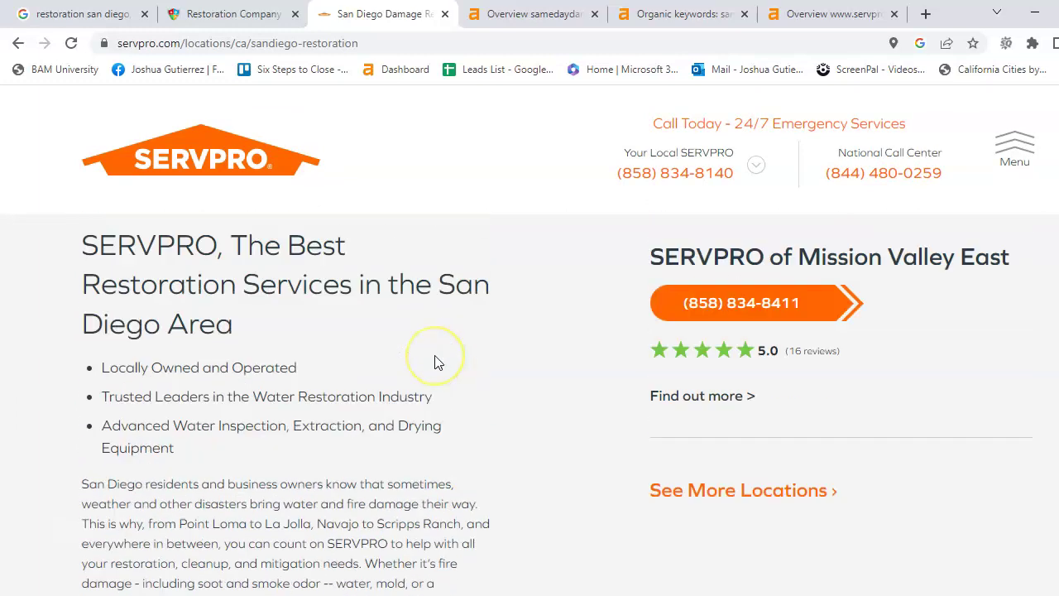
scroll(435, 361, up, 15)
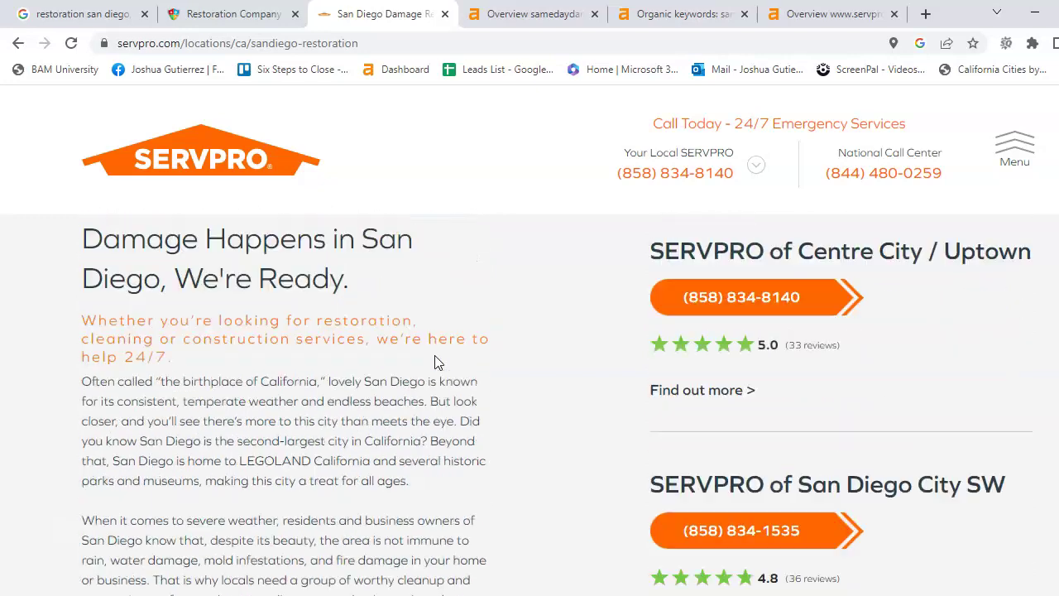
scroll(434, 357, up, 3)
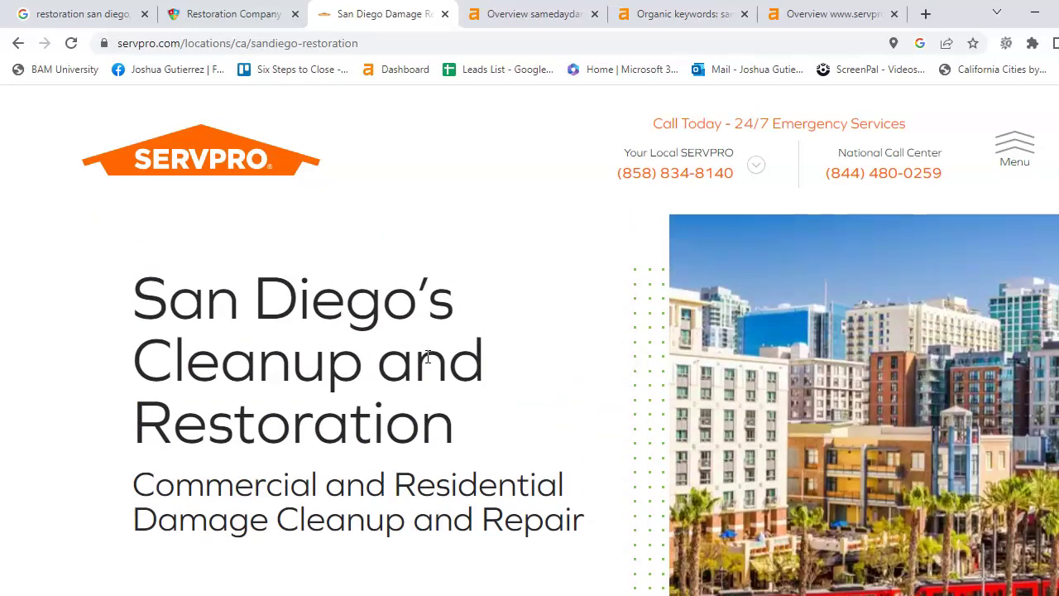
scroll(432, 371, down, 3)
scroll(426, 381, down, 7)
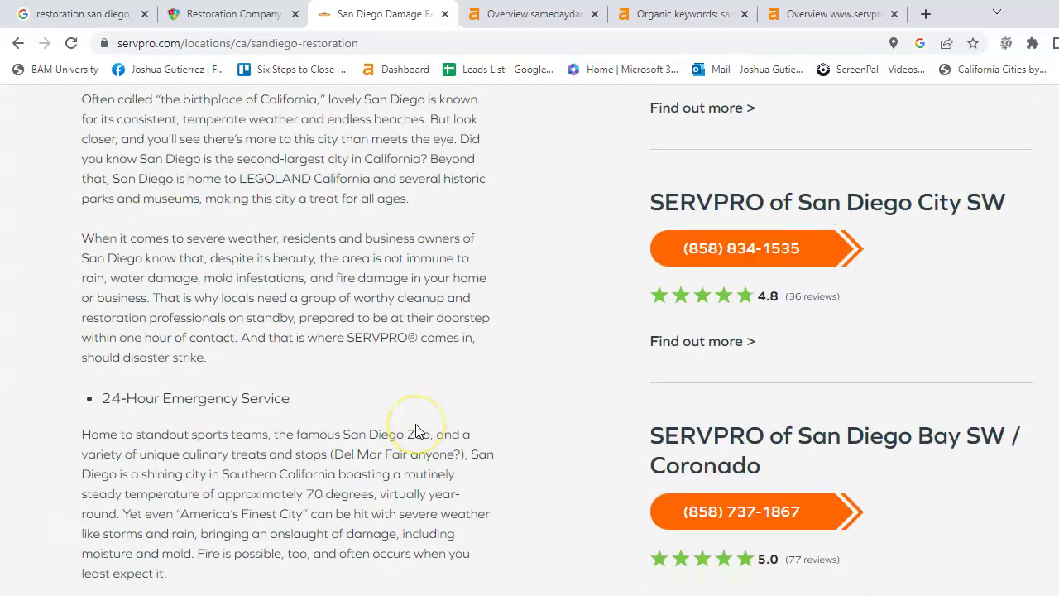
- Check Servpro's list of specialist qualifications and return to the Google results to review the query "restoration san diego, ca"
scroll(418, 430, down, 3)
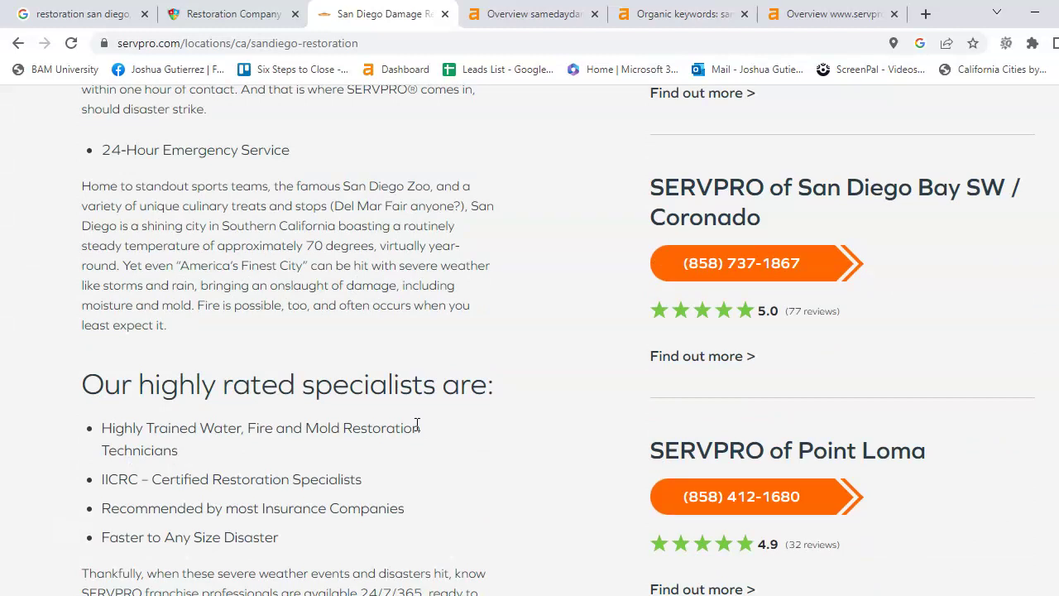
click(70, 13)
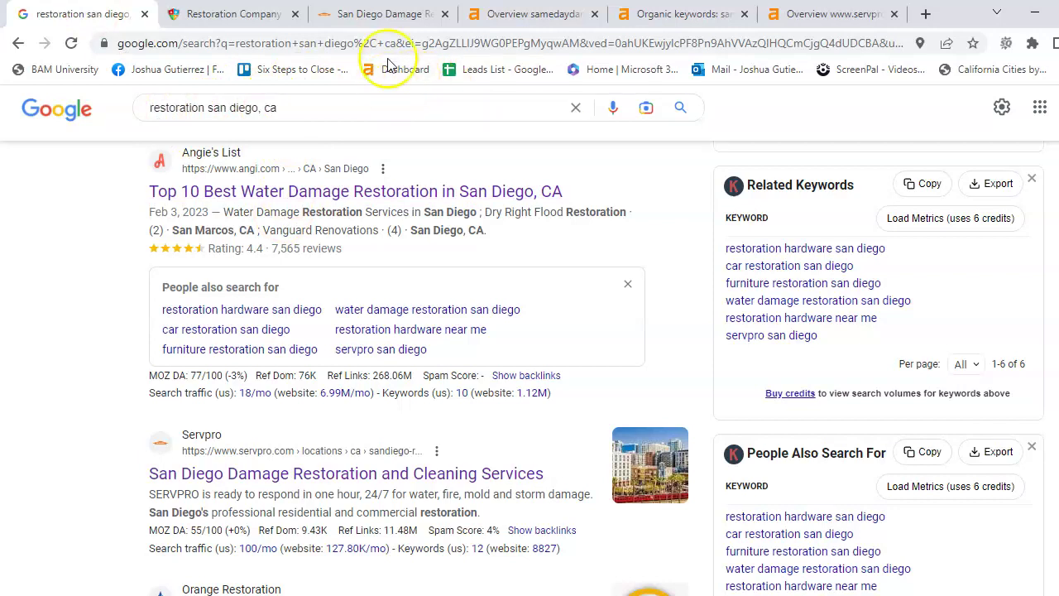
click(149, 107)
click(285, 107)
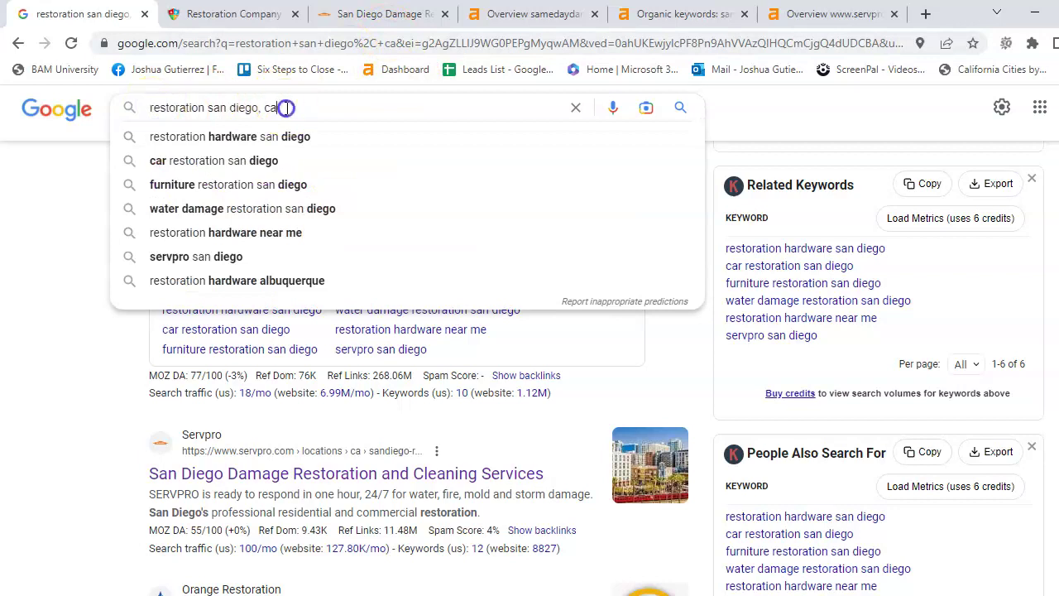
- Examine the Ahrefs overview metrics for samedaydamagerestoration.com, including domain rating and organic traffic, and check its organic keywords report
click(538, 15)
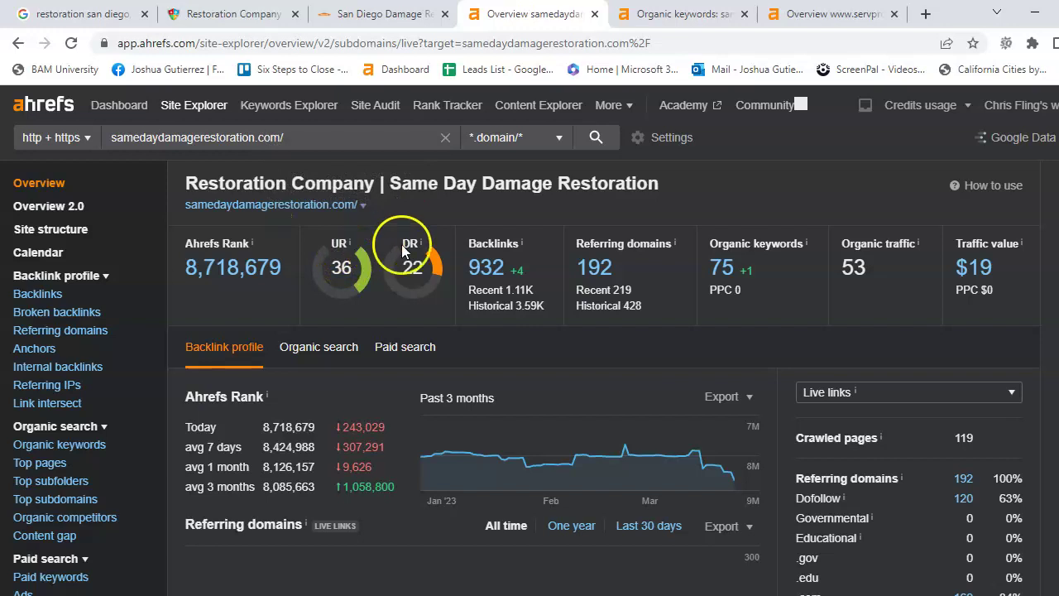
mouse_move(418, 251)
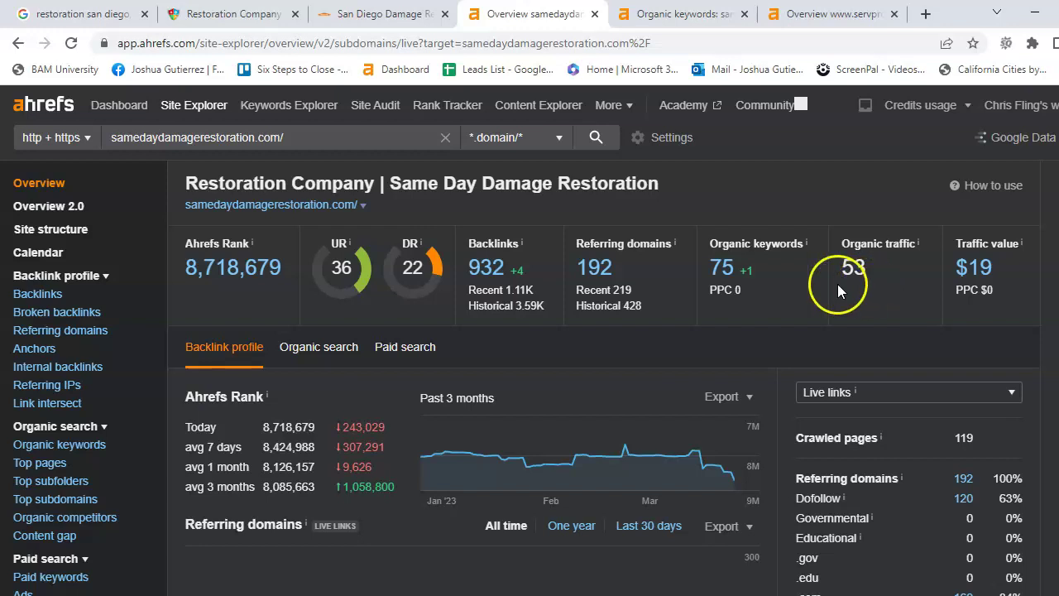
click(898, 250)
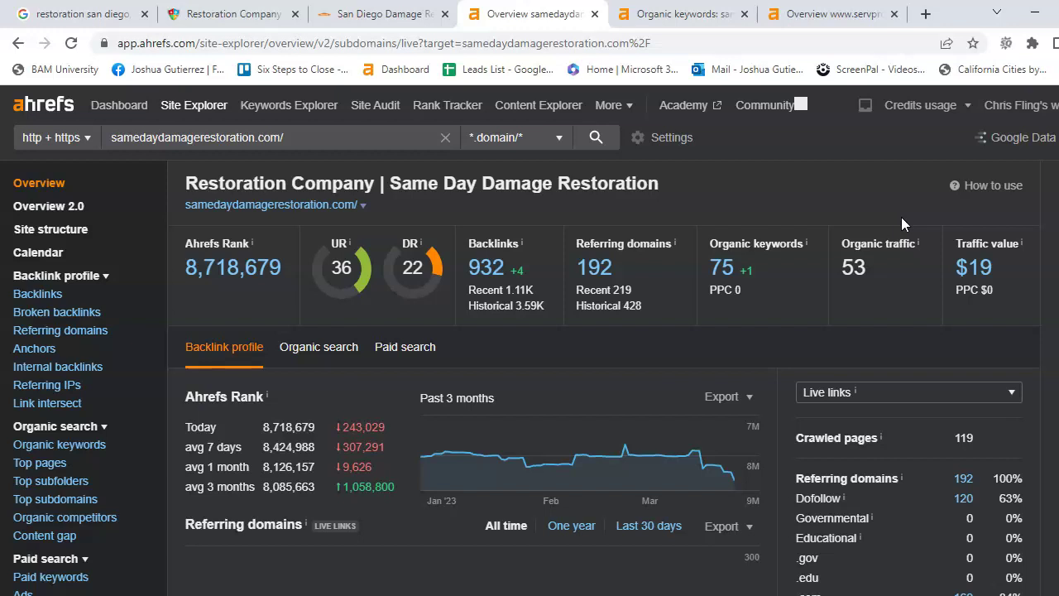
click(685, 21)
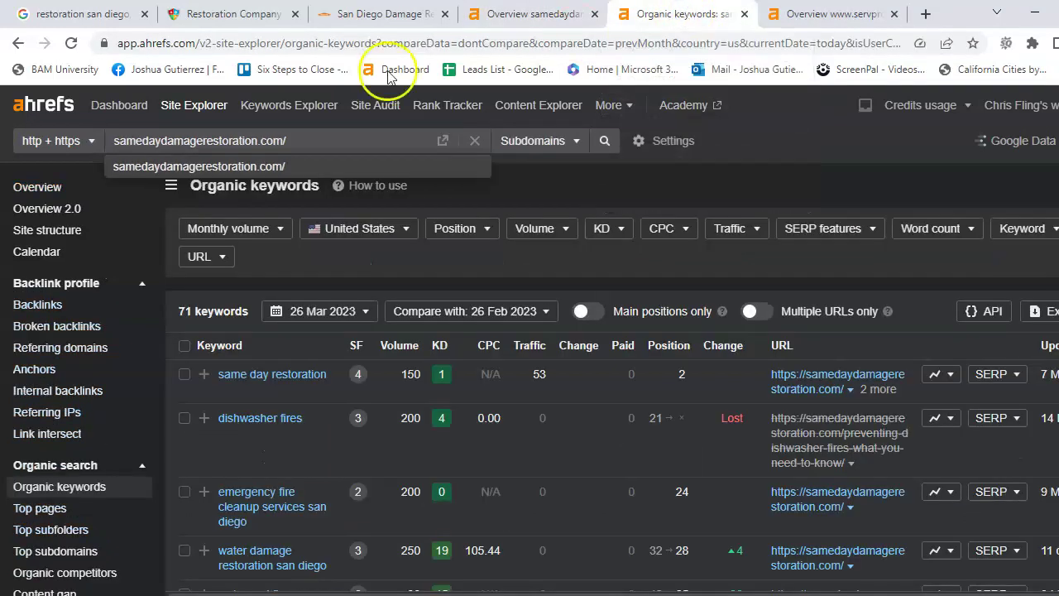
click(825, 15)
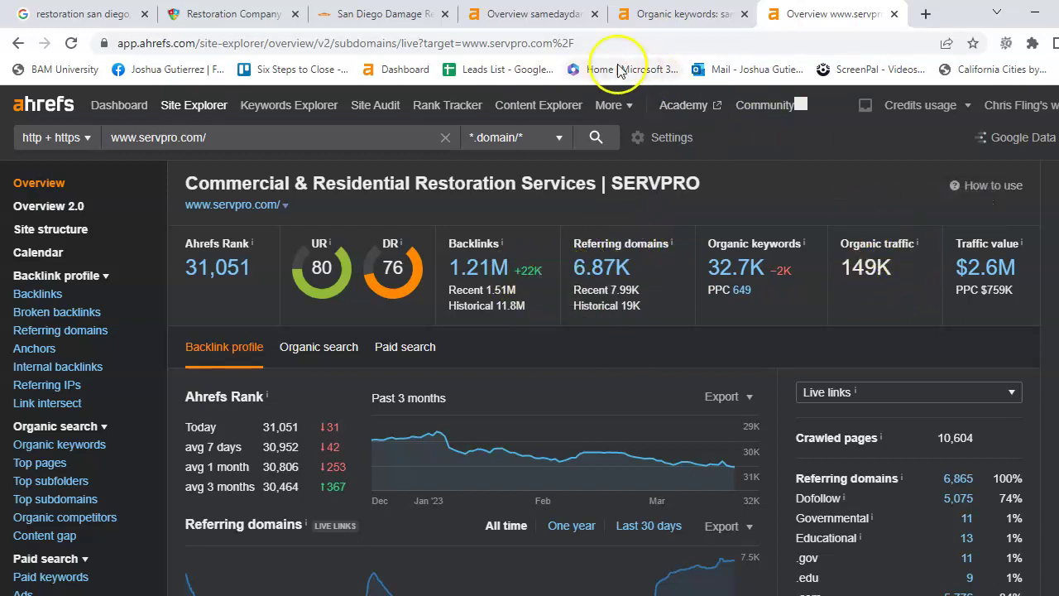
click(505, 18)
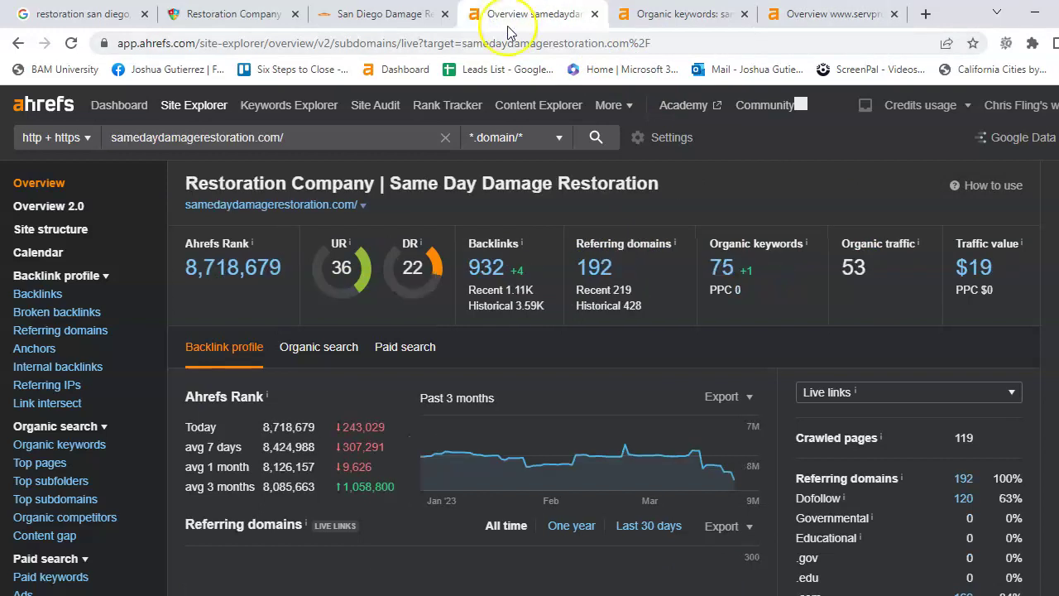
click(813, 20)
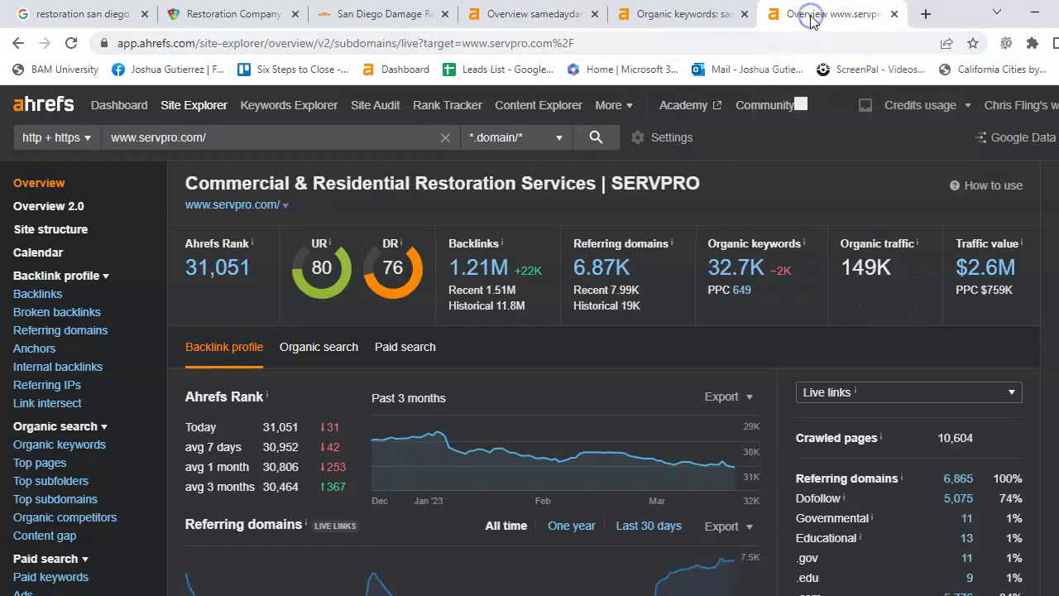
click(852, 240)
- Return to the Google results and extend the query to search for "water damage restoration san diego, ca"
click(113, 18)
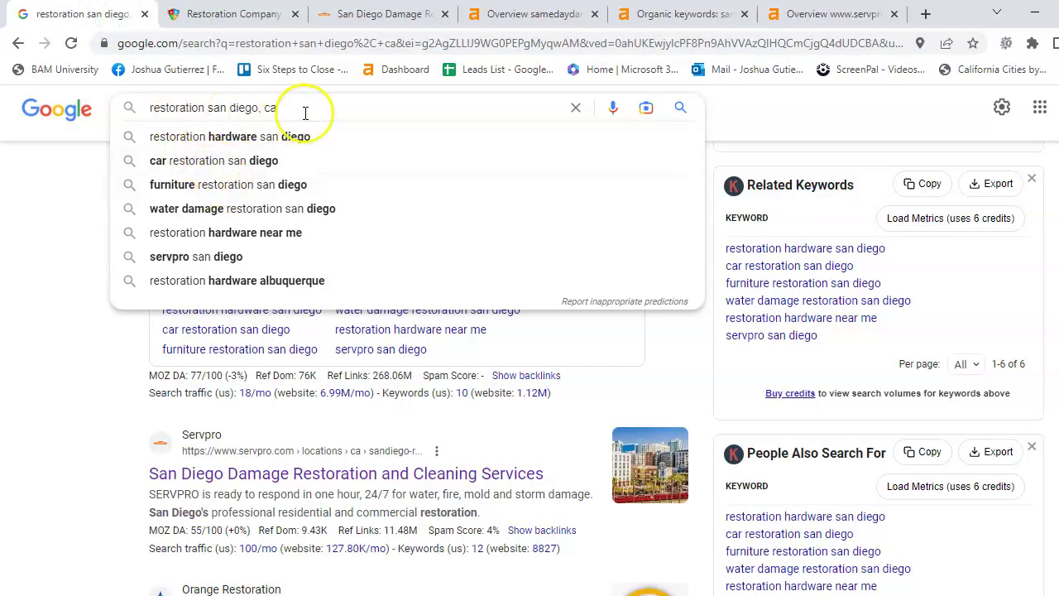
click(149, 108)
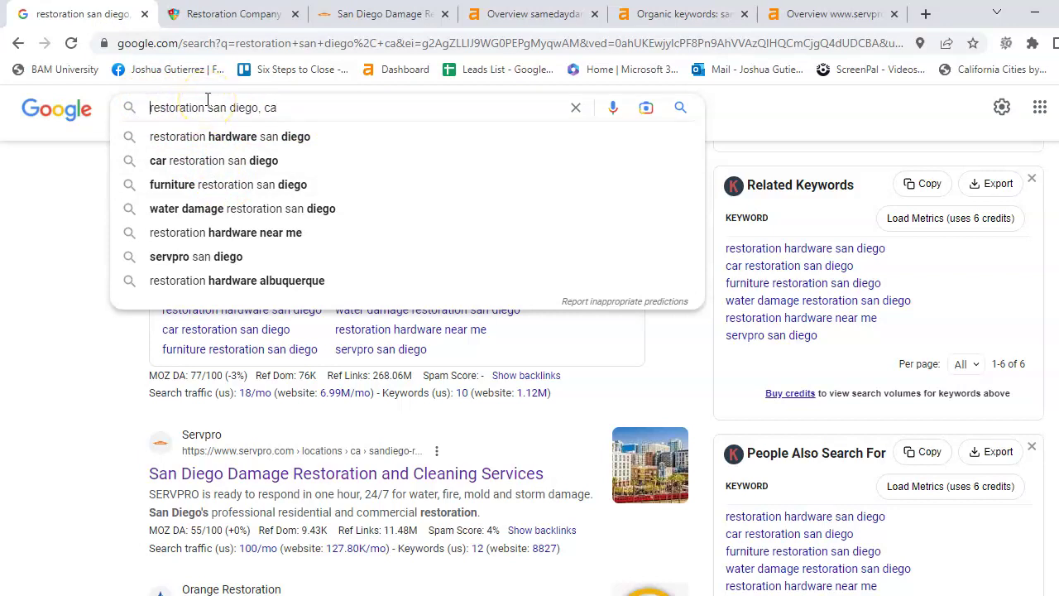
text(water)
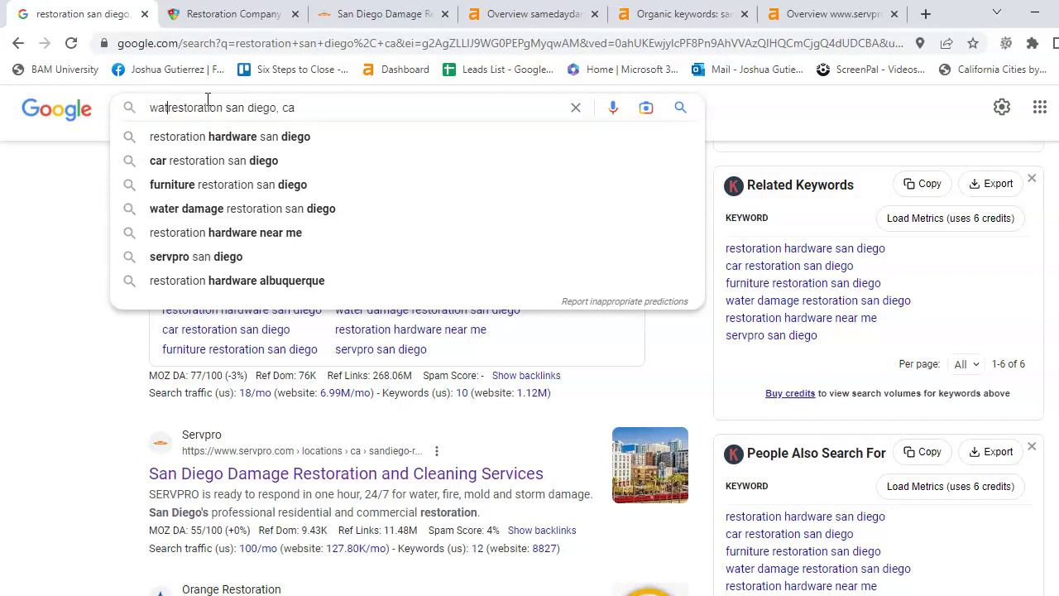
text( dama)
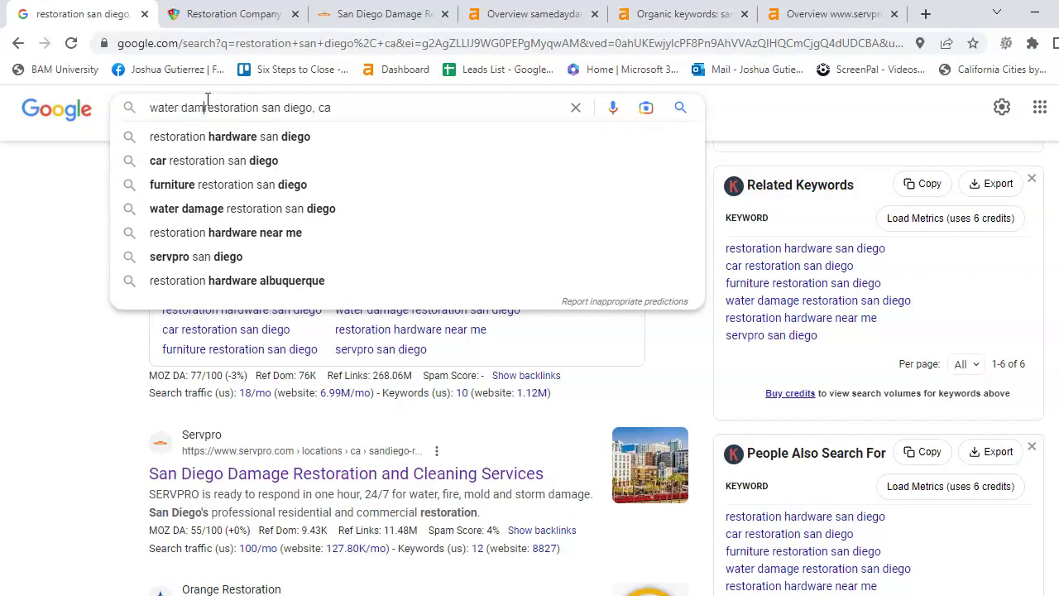
text(ge)
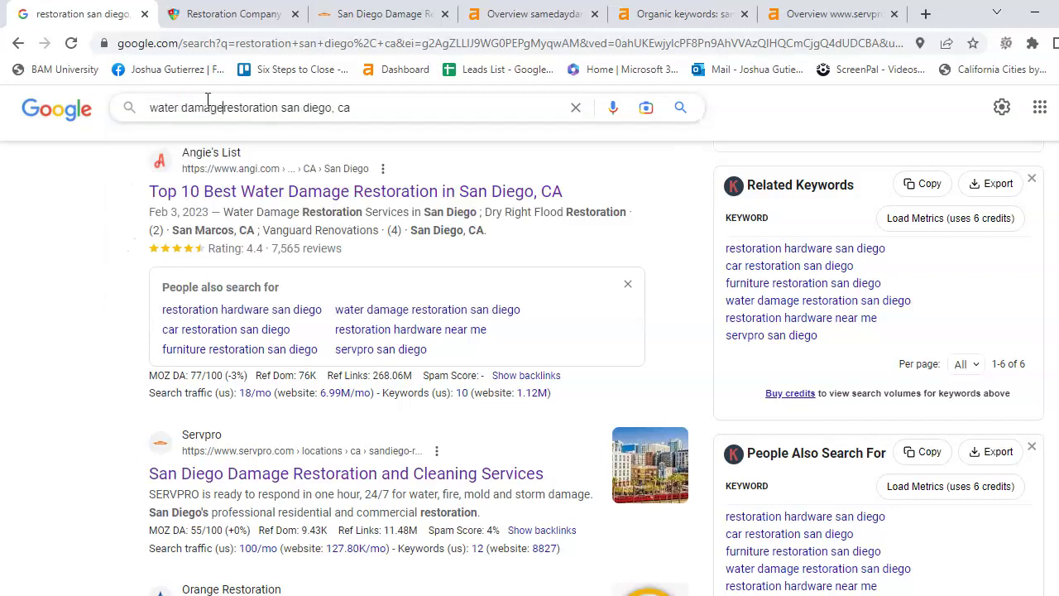
key(Return)
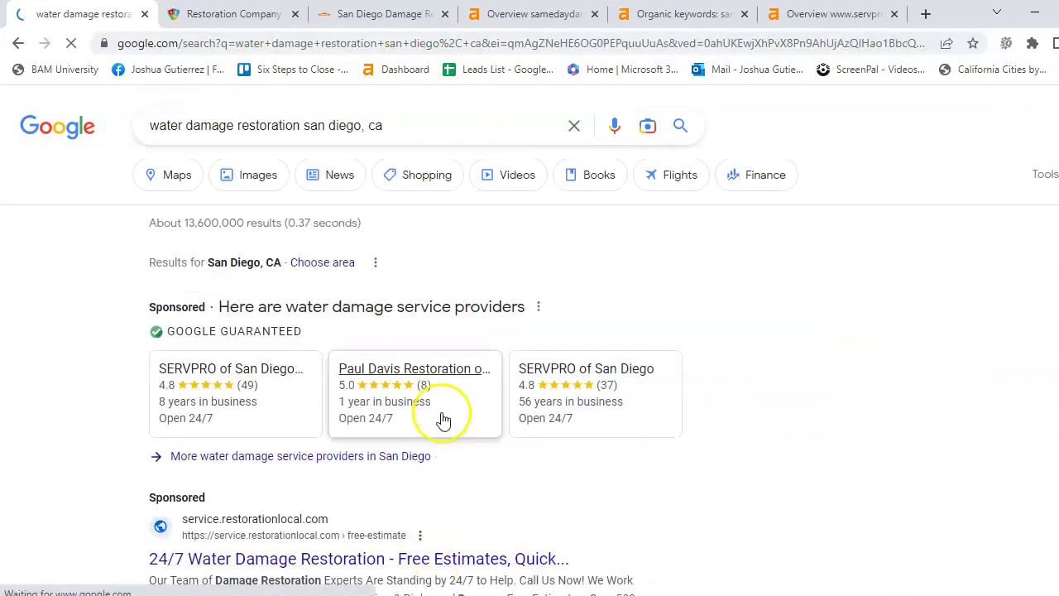
- Examine the map business listings and the top Yelp and Angie's List results for the water damage query
scroll(434, 434, down, 2)
scroll(429, 448, down, 6)
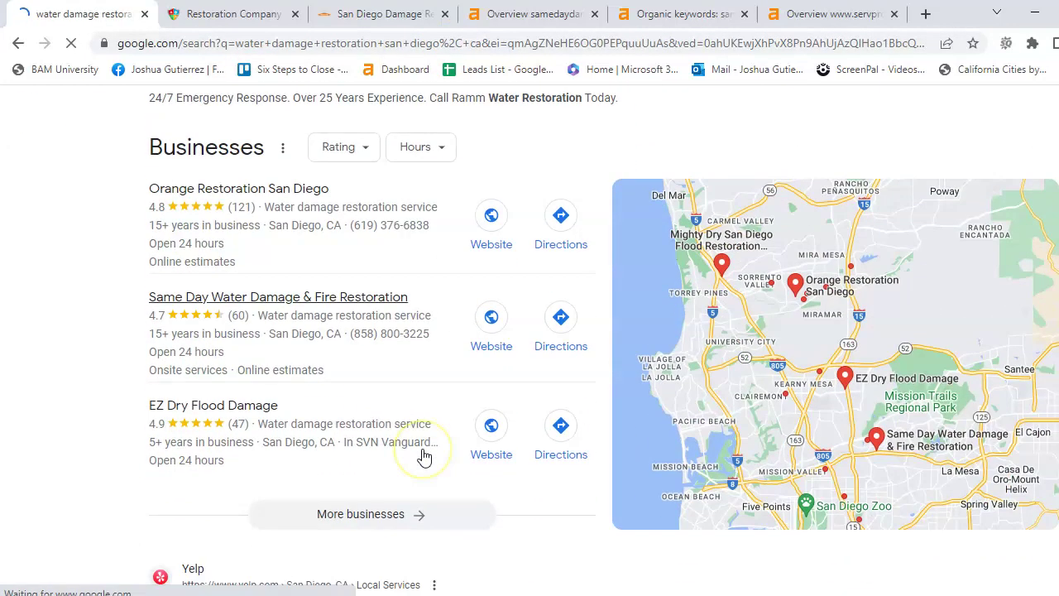
scroll(424, 457, down, 6)
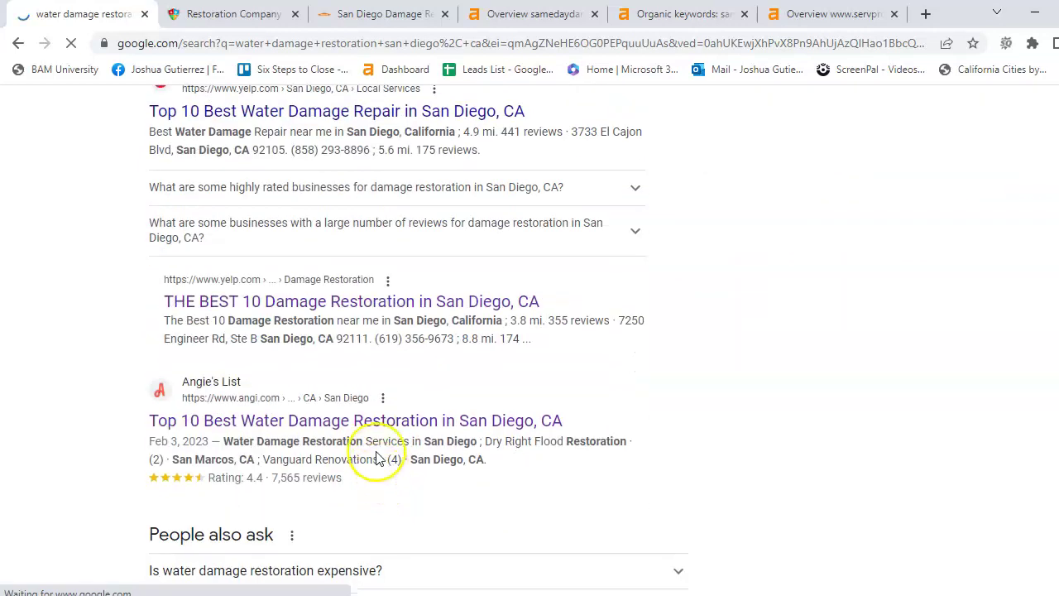
scroll(366, 359, up, 3)
scroll(260, 372, down, 4)
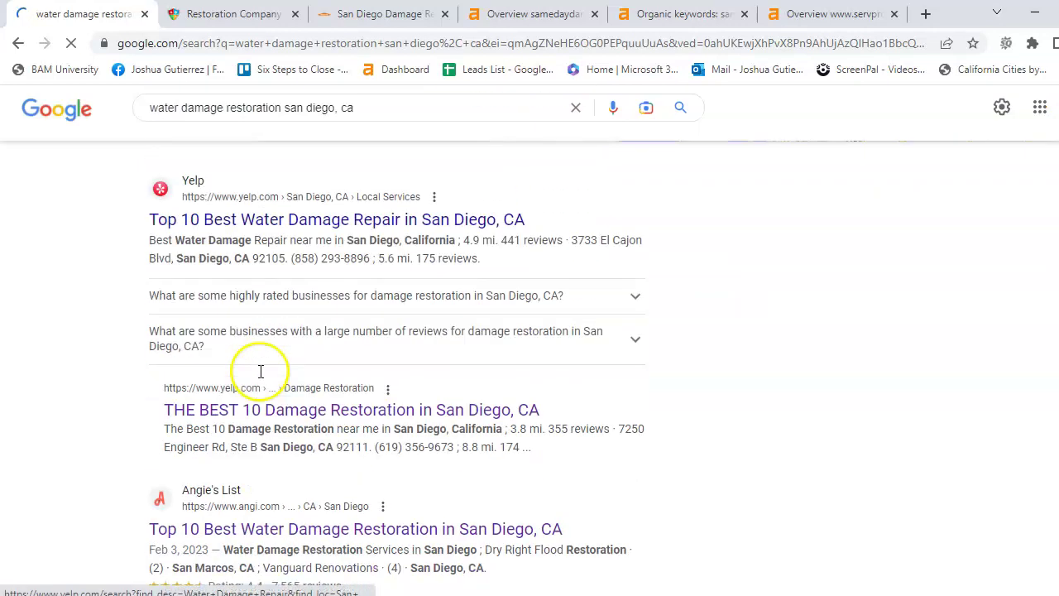
scroll(260, 372, down, 3)
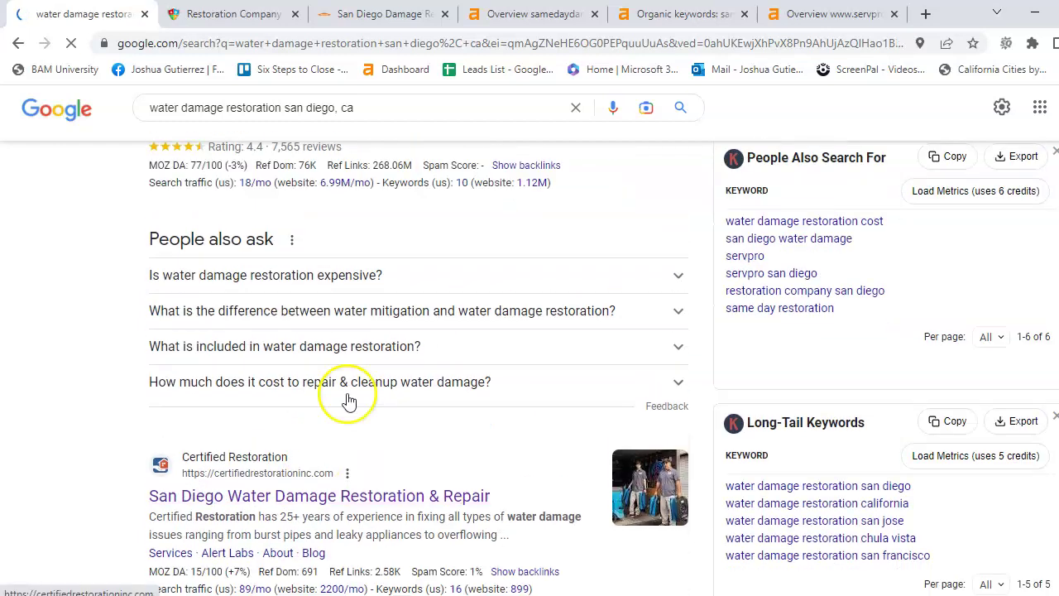
scroll(347, 395, up, 3)
scroll(331, 367, up, 2)
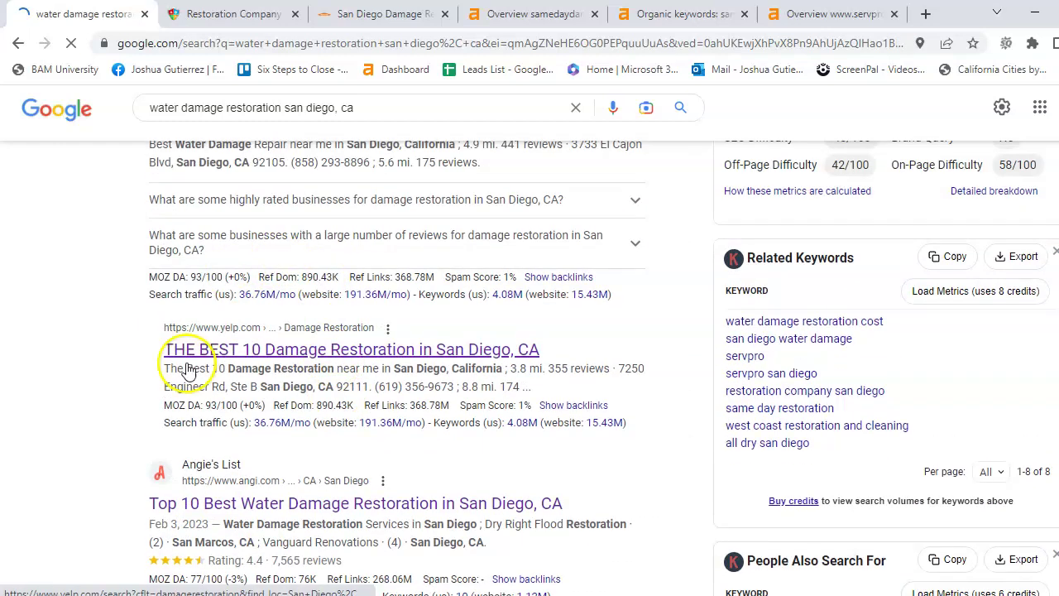
scroll(264, 425, up, 2)
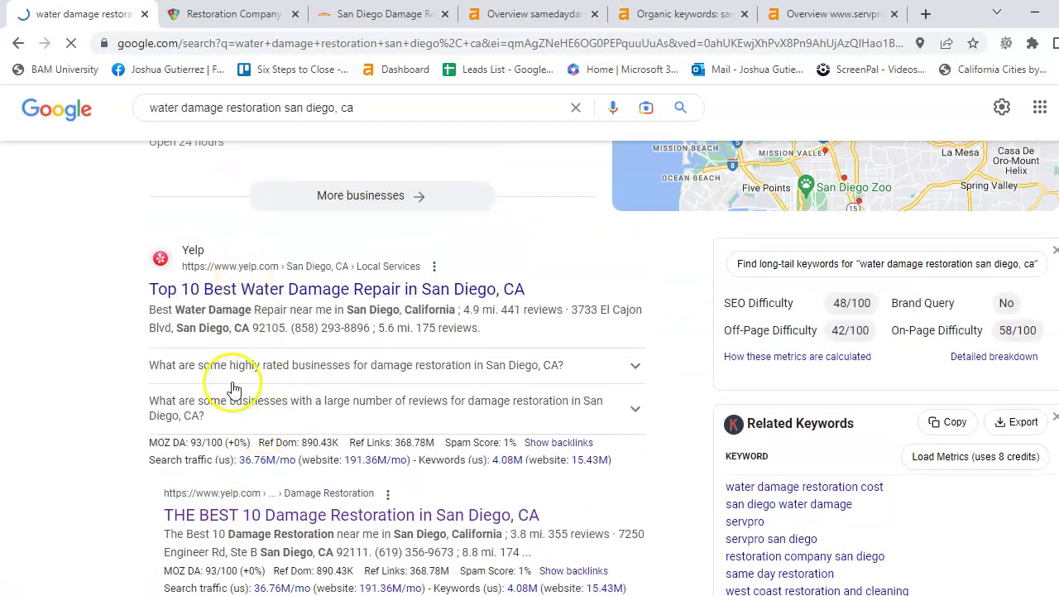
scroll(232, 393, down, 2)
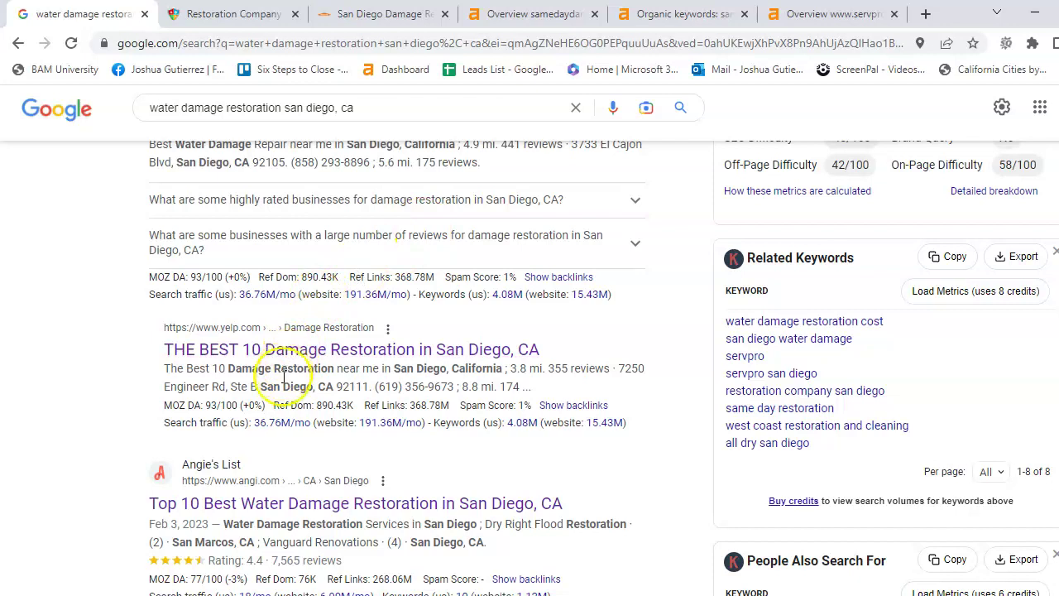
- Examine the Certified Restoration and Orange Restoration organic results, including their search traffic and keyword metrics
scroll(256, 427, down, 5)
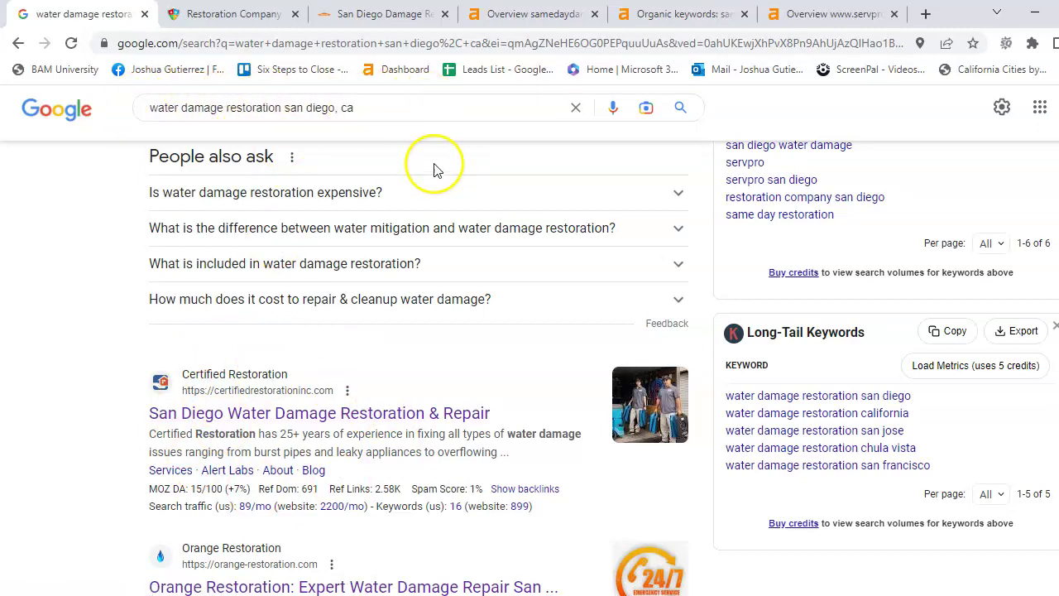
scroll(456, 347, down, 2)
mouse_move(402, 359)
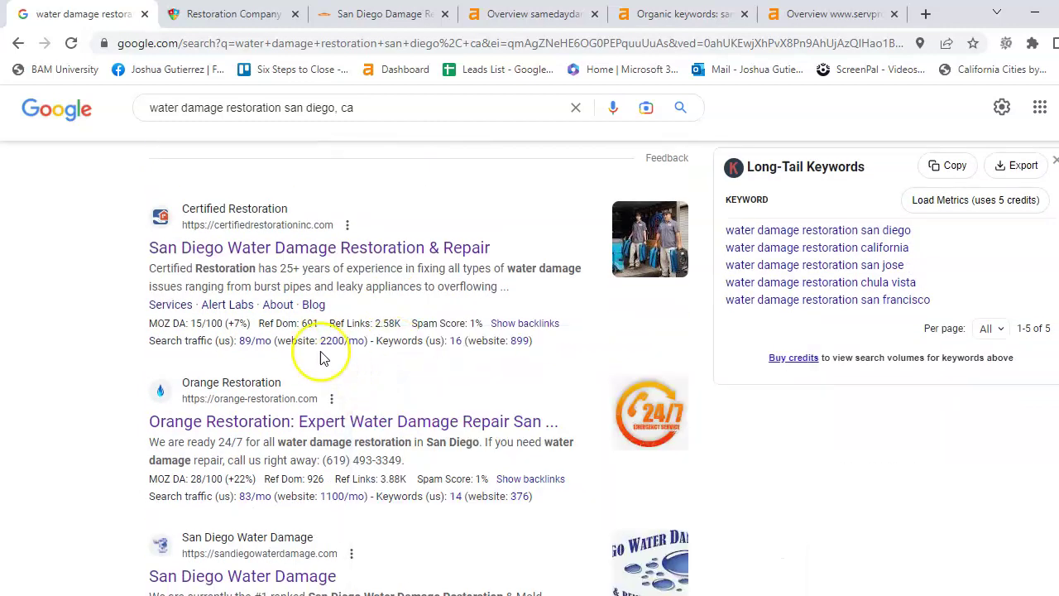
scroll(290, 442, up, 1)
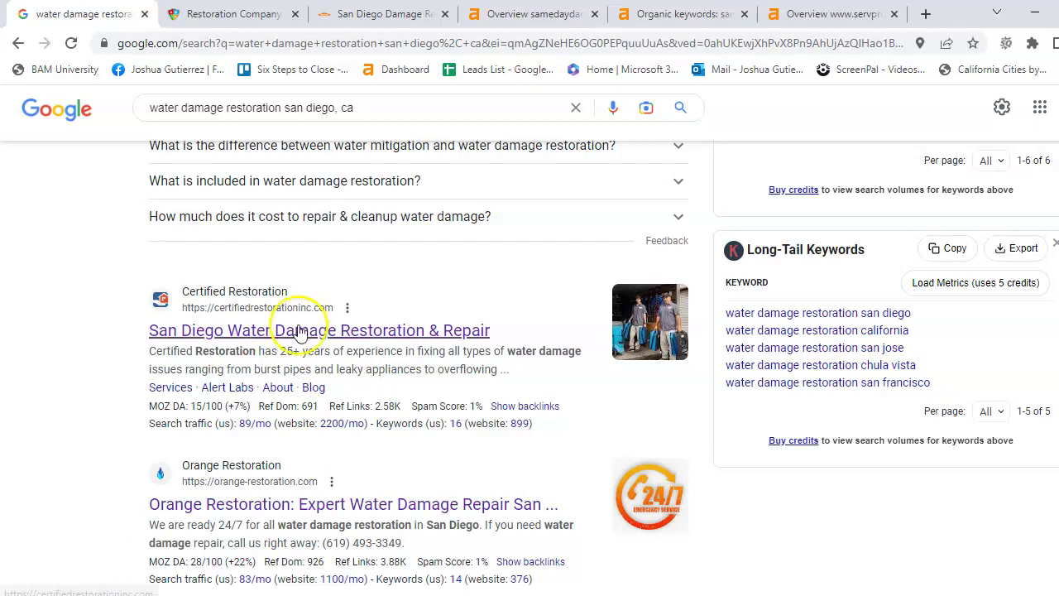
click(82, 308)
click(69, 318)
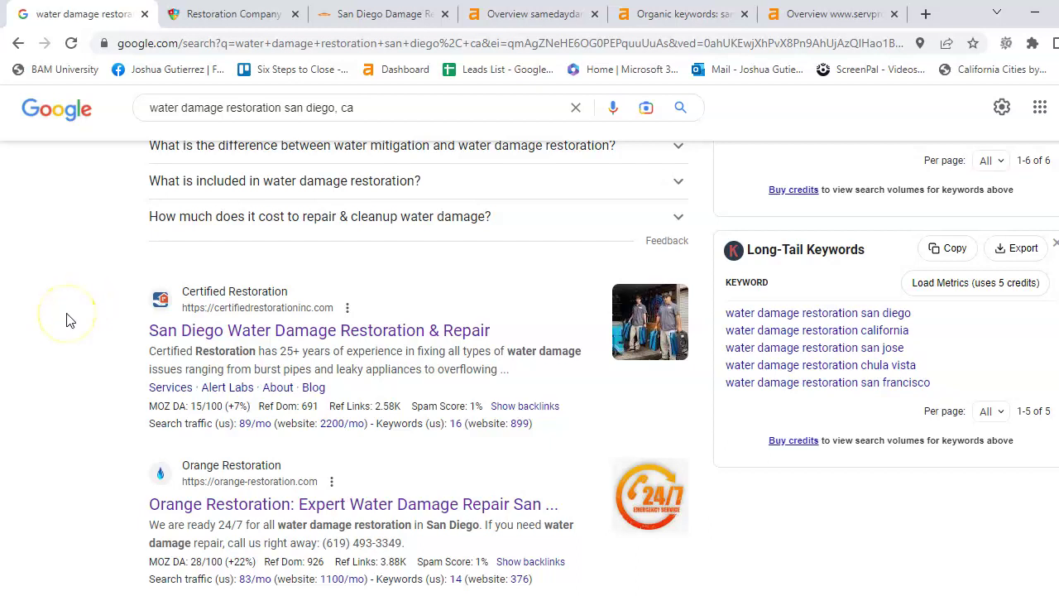